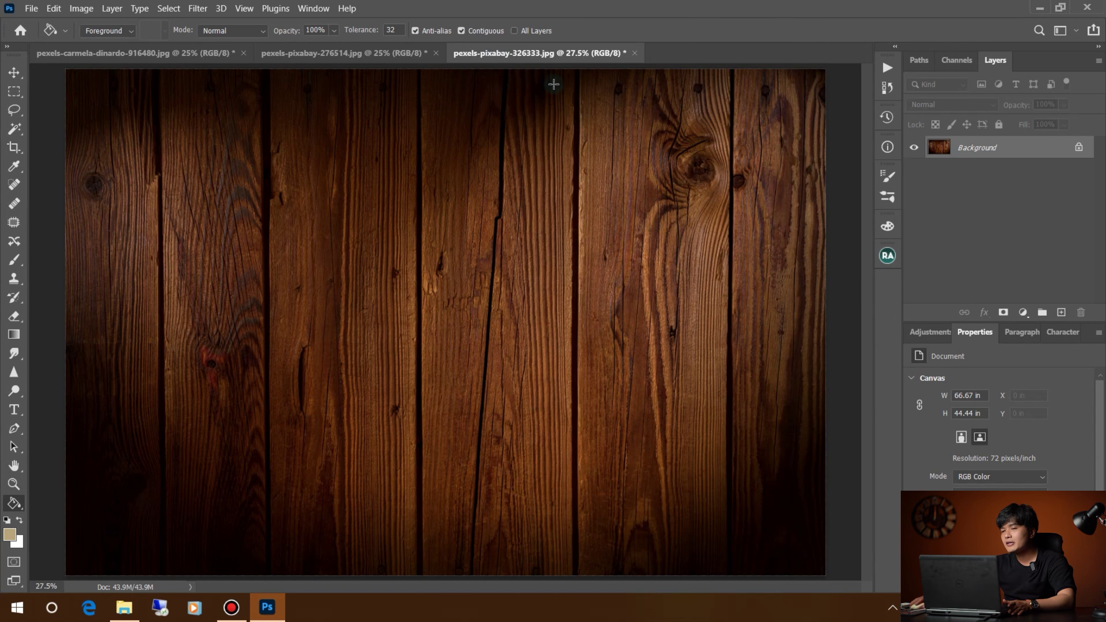
pyautogui.click(370, 54)
pyautogui.click(163, 54)
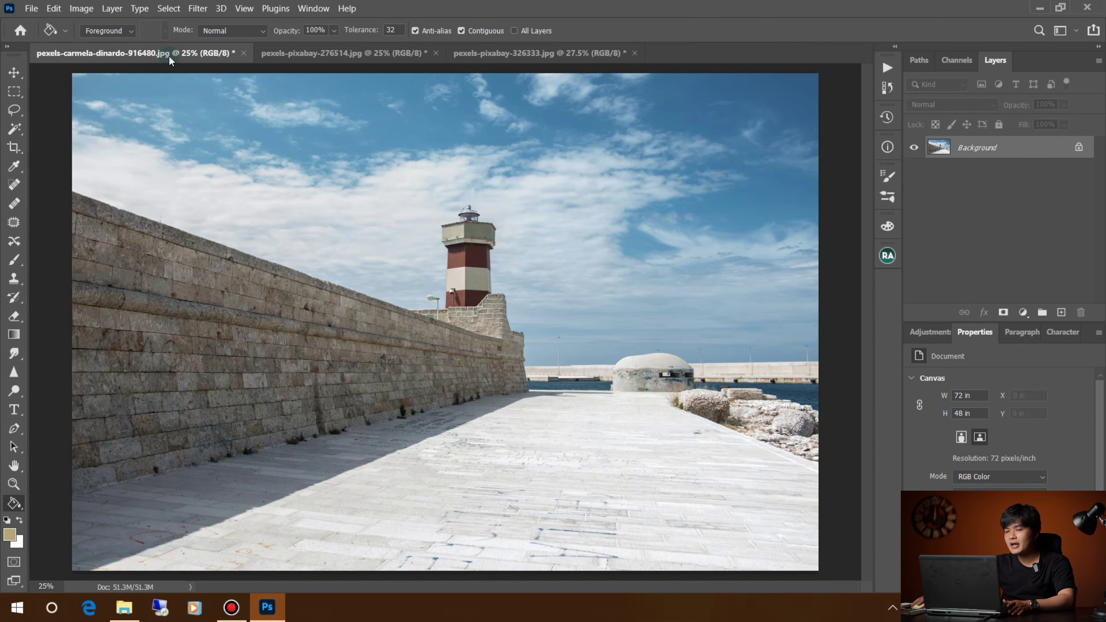
pyautogui.click(558, 55)
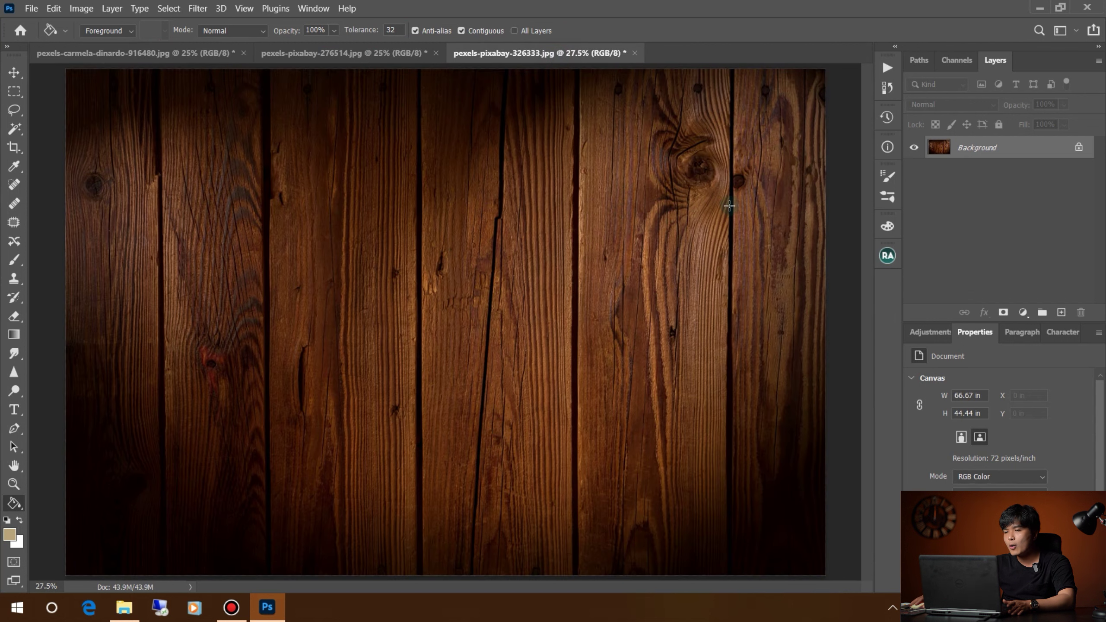
pyautogui.click(370, 55)
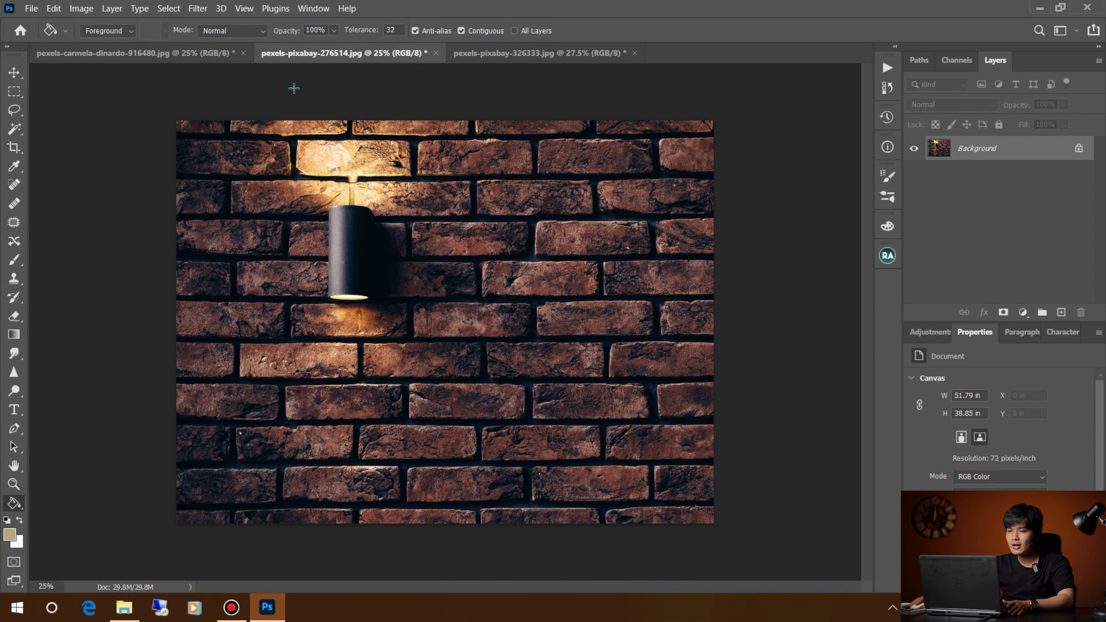
pyautogui.click(130, 52)
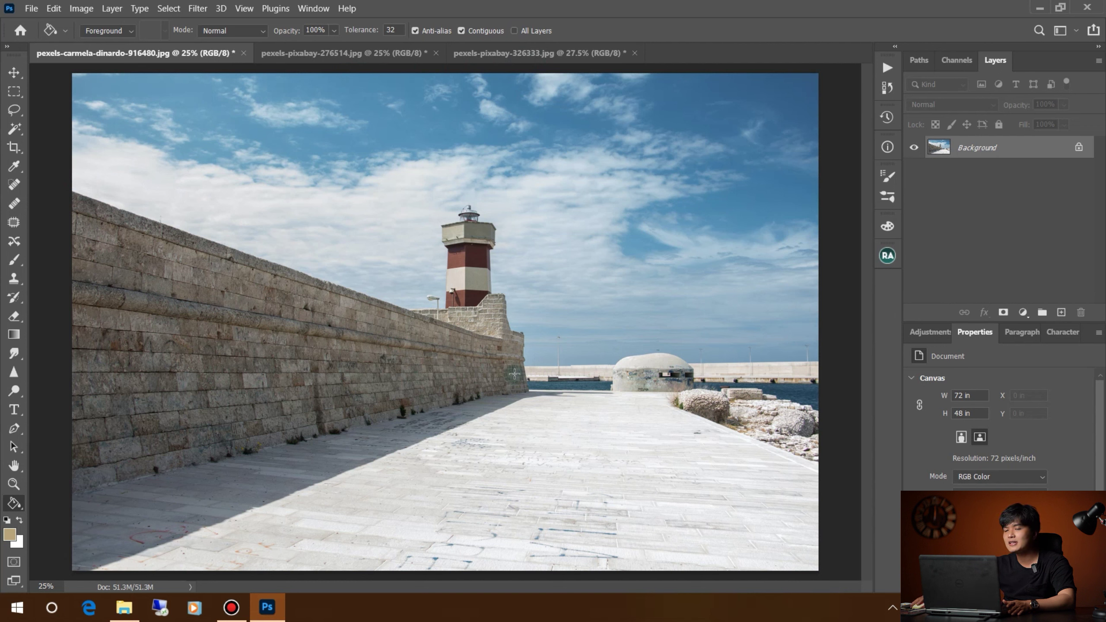
pyautogui.click(344, 54)
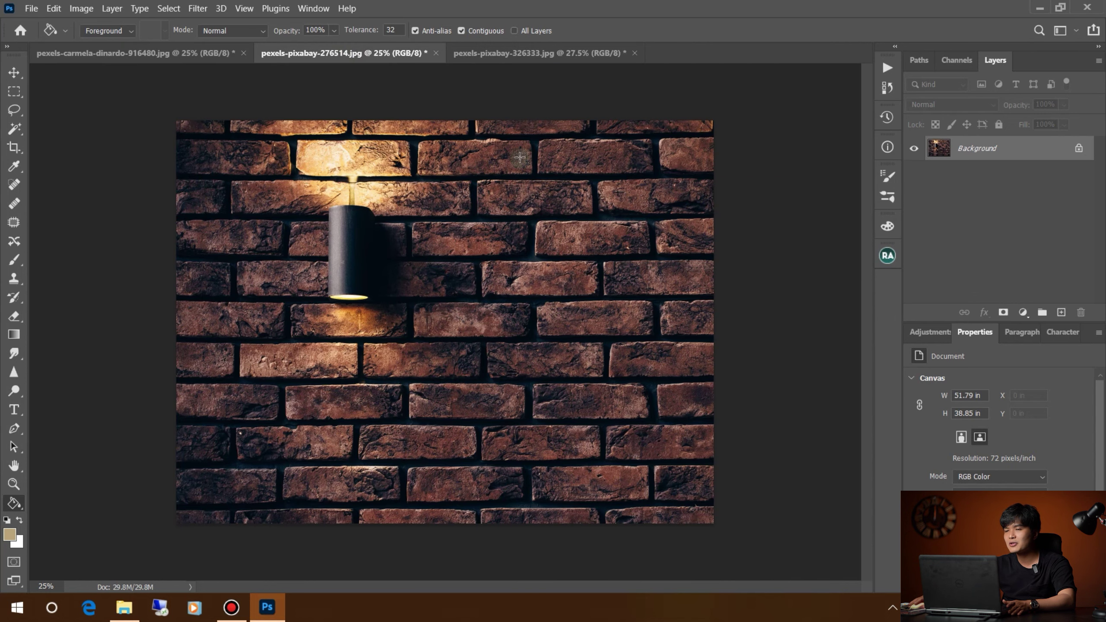
pyautogui.click(549, 56)
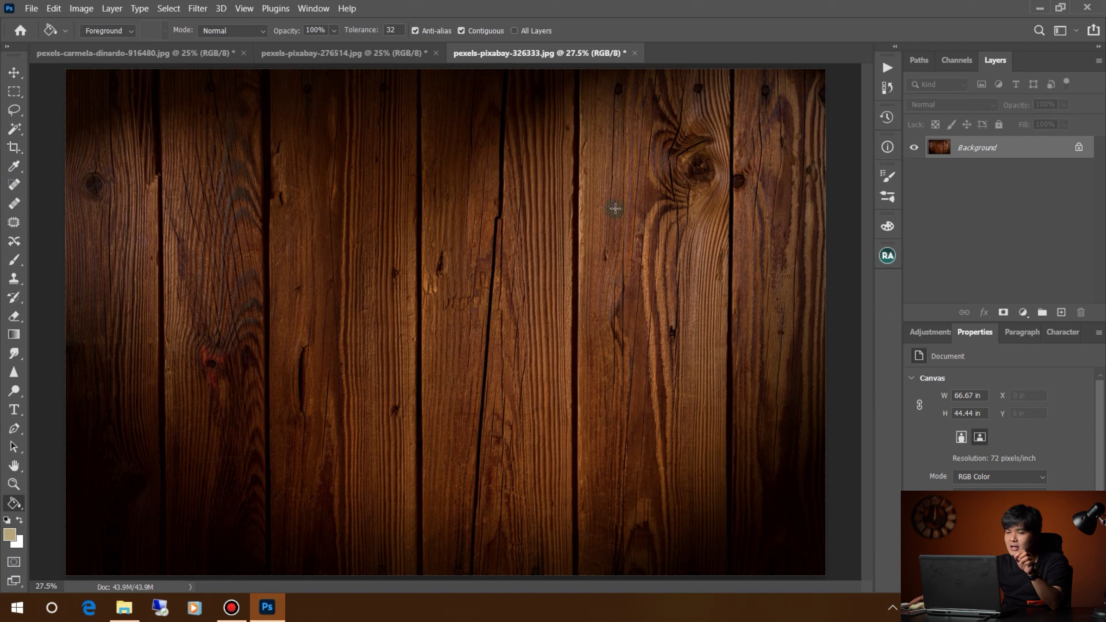
# Draw a large paragraph text box over the planks, keeping UTM Showcard at 600 pt
pyautogui.click(14, 412)
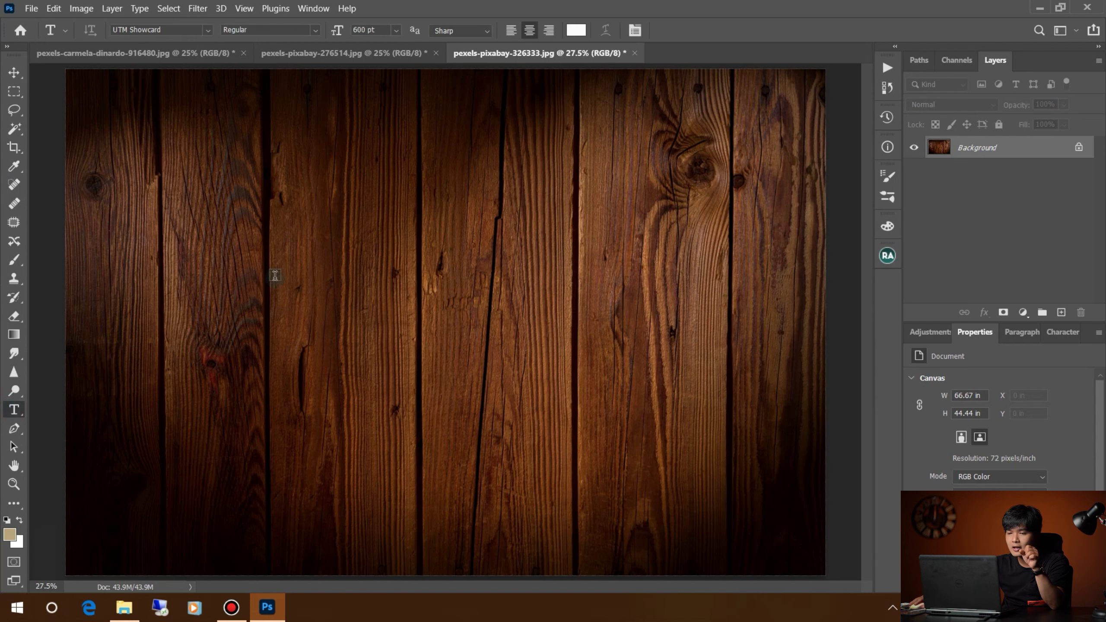
pyautogui.moveTo(123, 152)
pyautogui.mouseDown()
pyautogui.moveTo(791, 464)
pyautogui.moveTo(783, 503)
pyautogui.mouseUp()
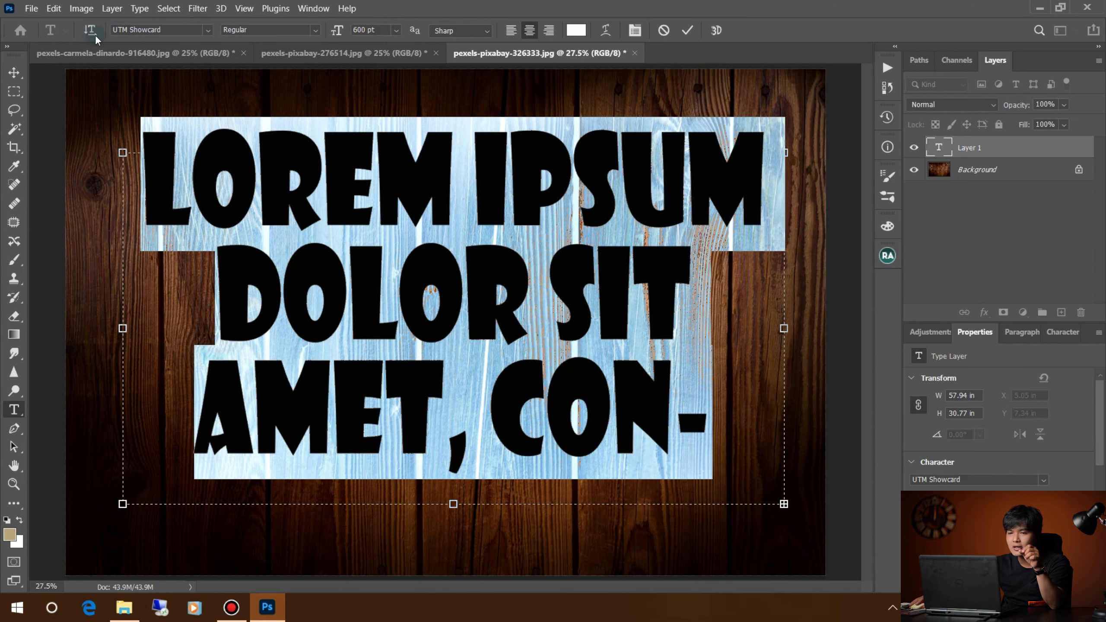
pyautogui.click(208, 31)
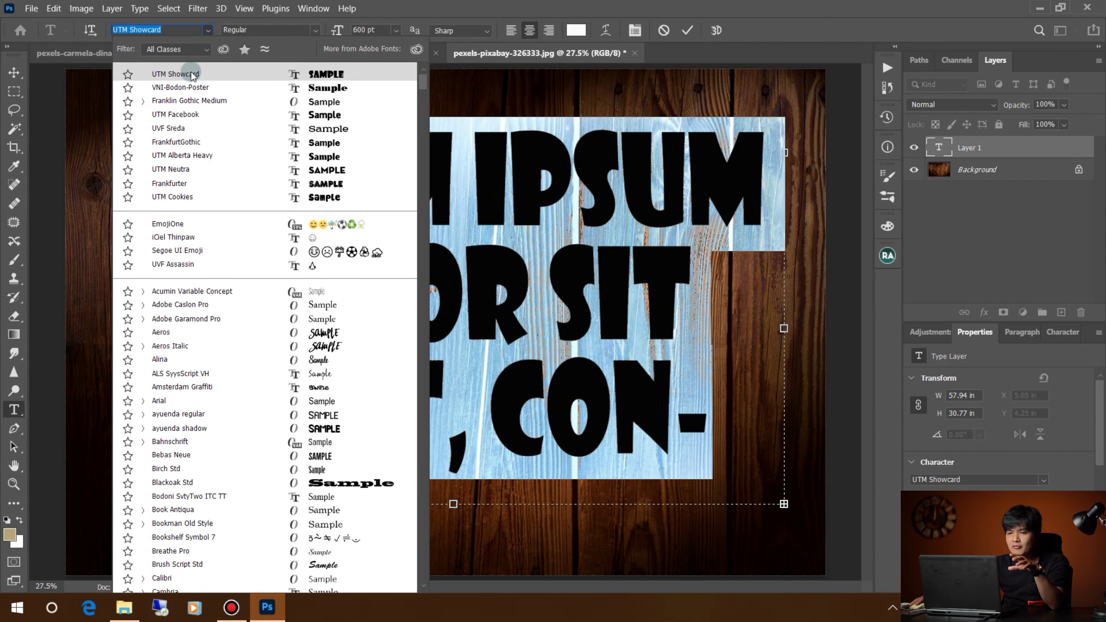
pyautogui.click(327, 74)
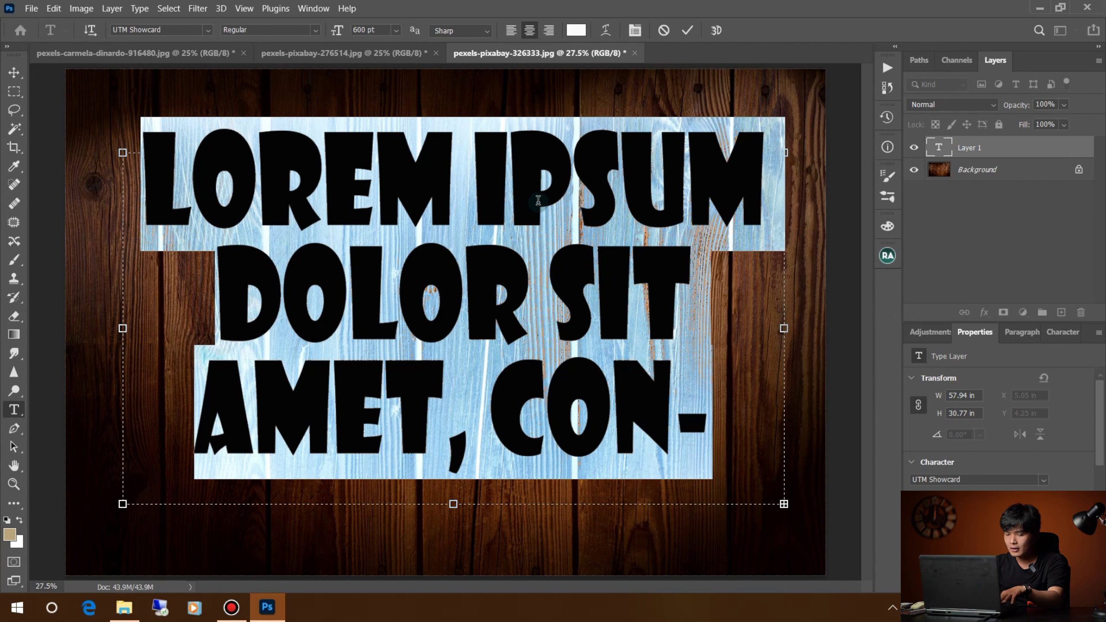
# Type HAINGUYEN and MEDIA on two lines, shrink the box height, and commit the text
pyautogui.write('HAINGUYEN')
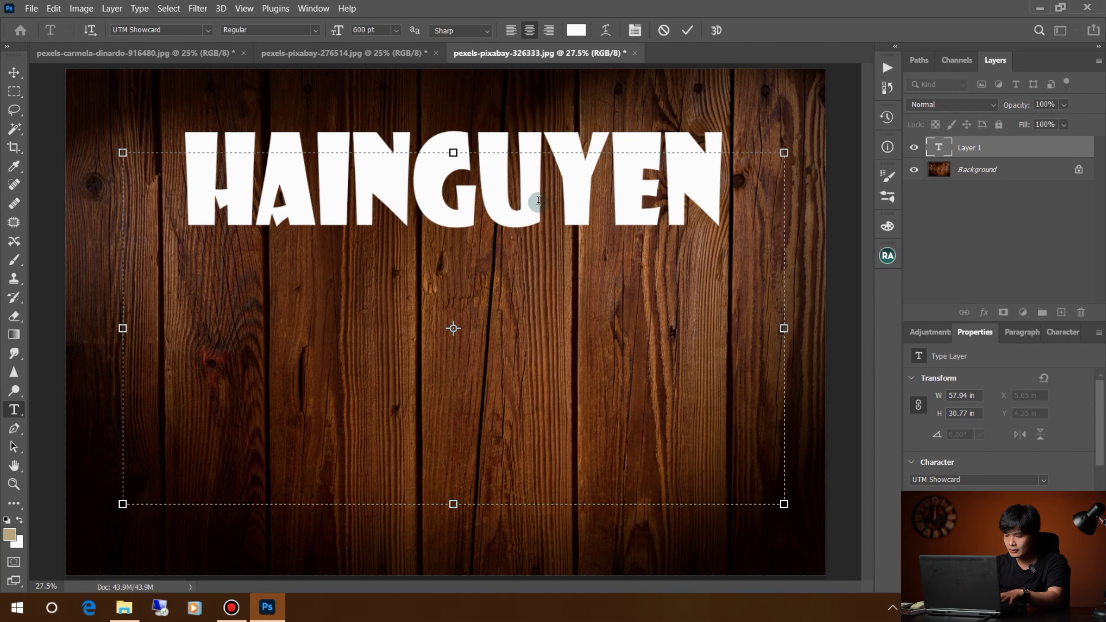
pyautogui.press('Return')
pyautogui.write('MEDIA')
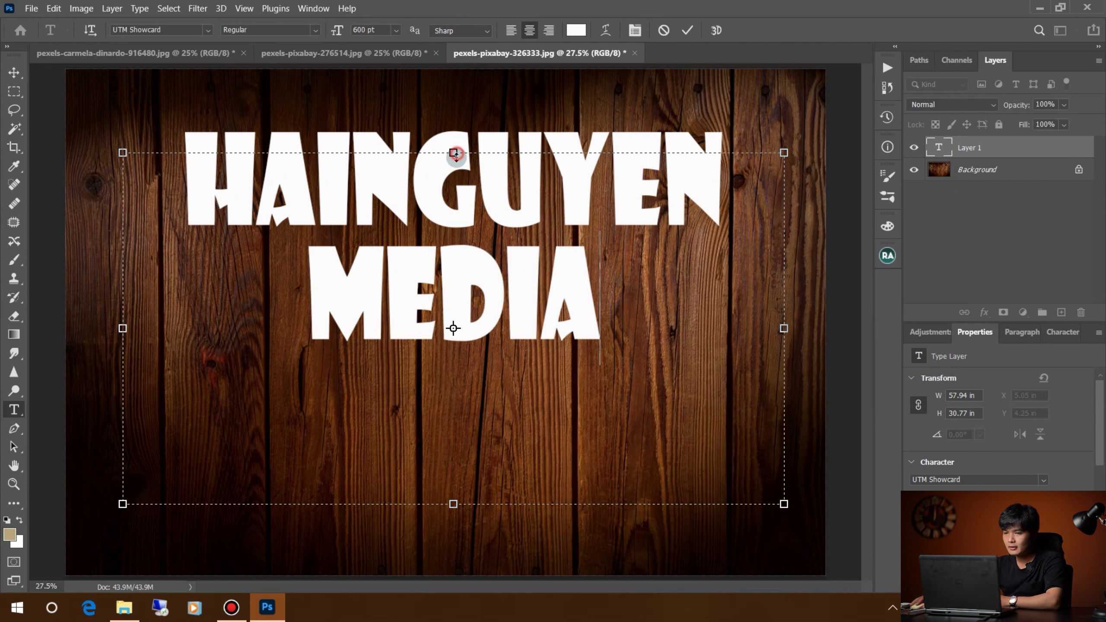
pyautogui.moveTo(455, 153); pyautogui.dragTo(461, 235)
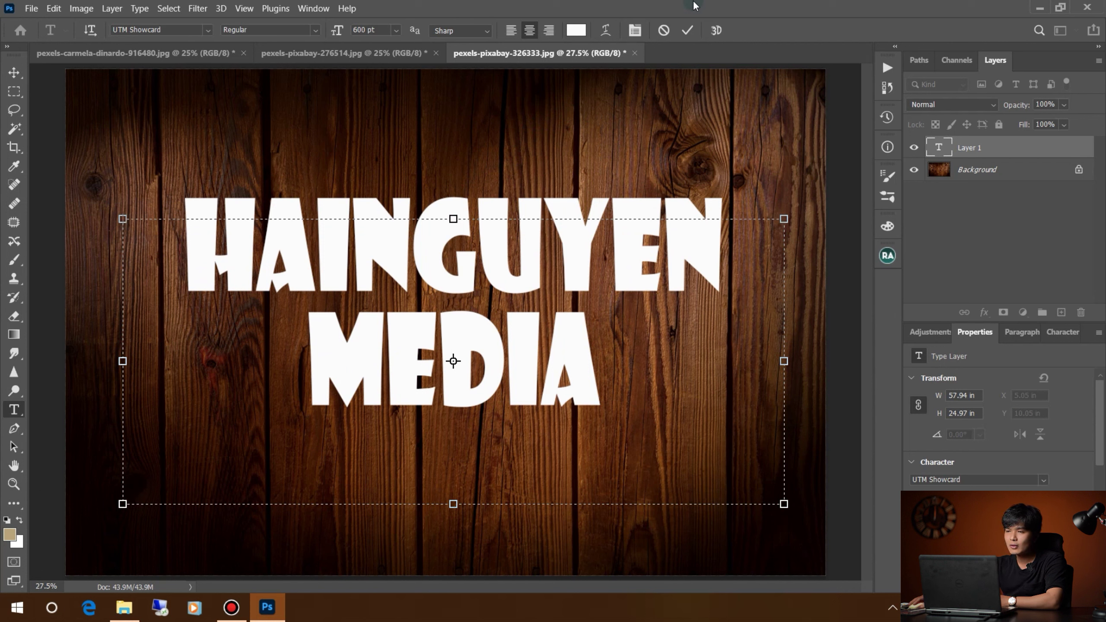
pyautogui.click(687, 30)
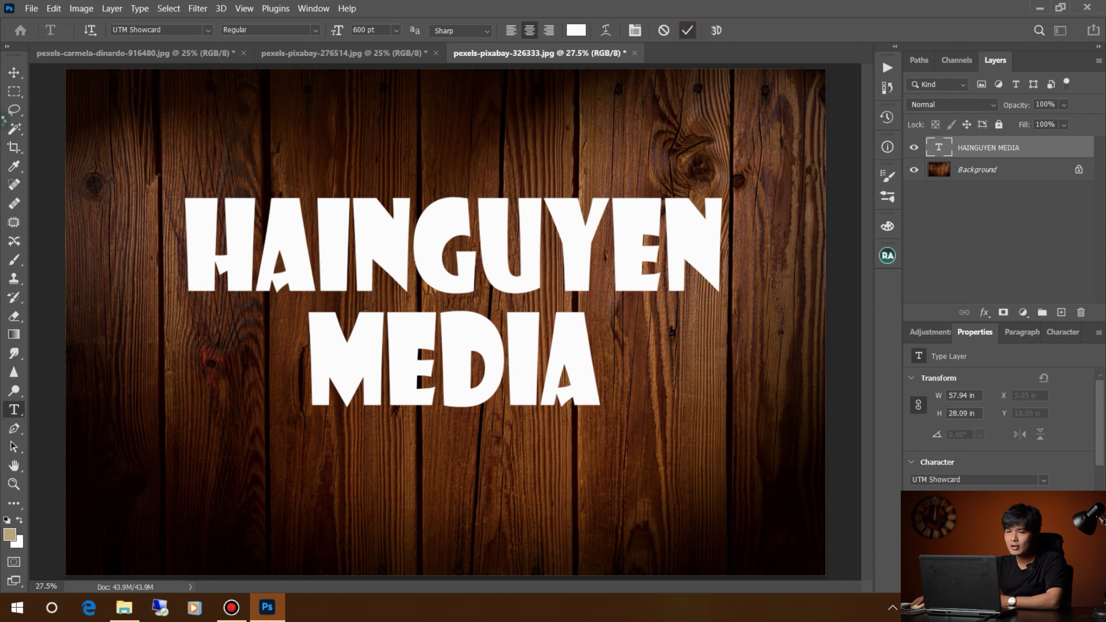
# Move the HAINGUYEN MEDIA text slightly lower and right, then browse layer effects without applying any
pyautogui.click(13, 73)
pyautogui.moveTo(434, 245)
pyautogui.mouseDown()
pyautogui.moveTo(561, 201)
pyautogui.moveTo(435, 257)
pyautogui.mouseUp()
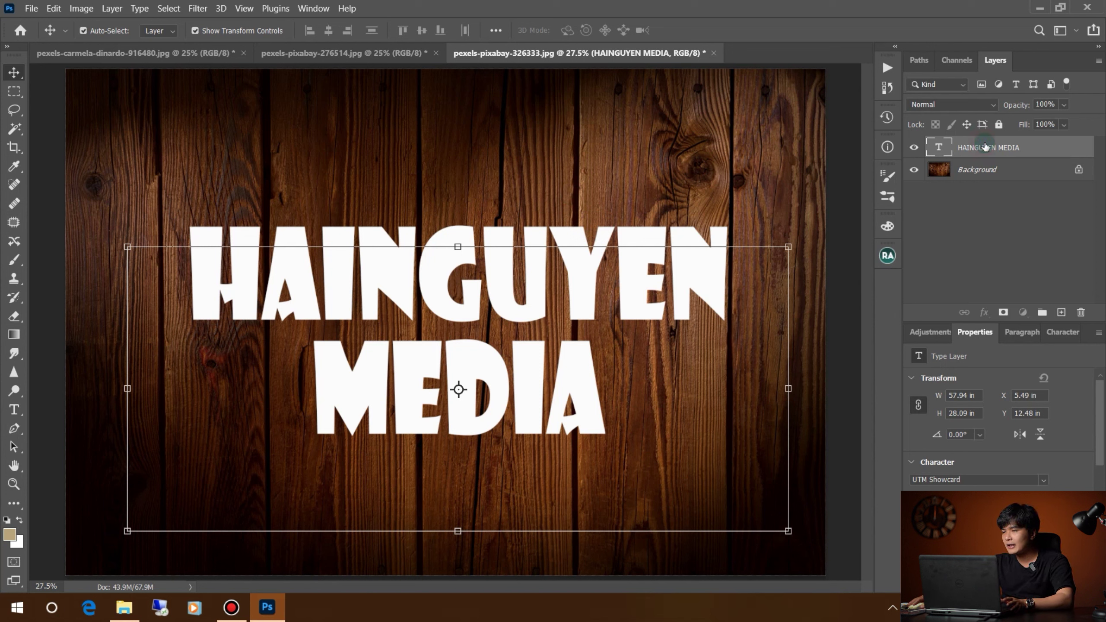
pyautogui.click(985, 313)
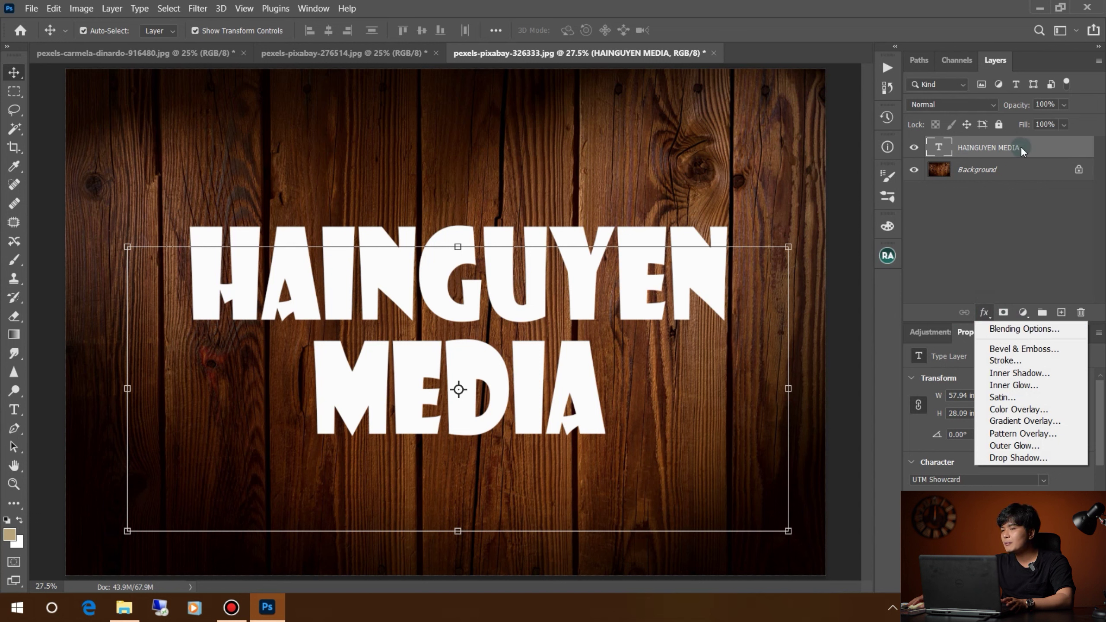
pyautogui.click(1045, 146)
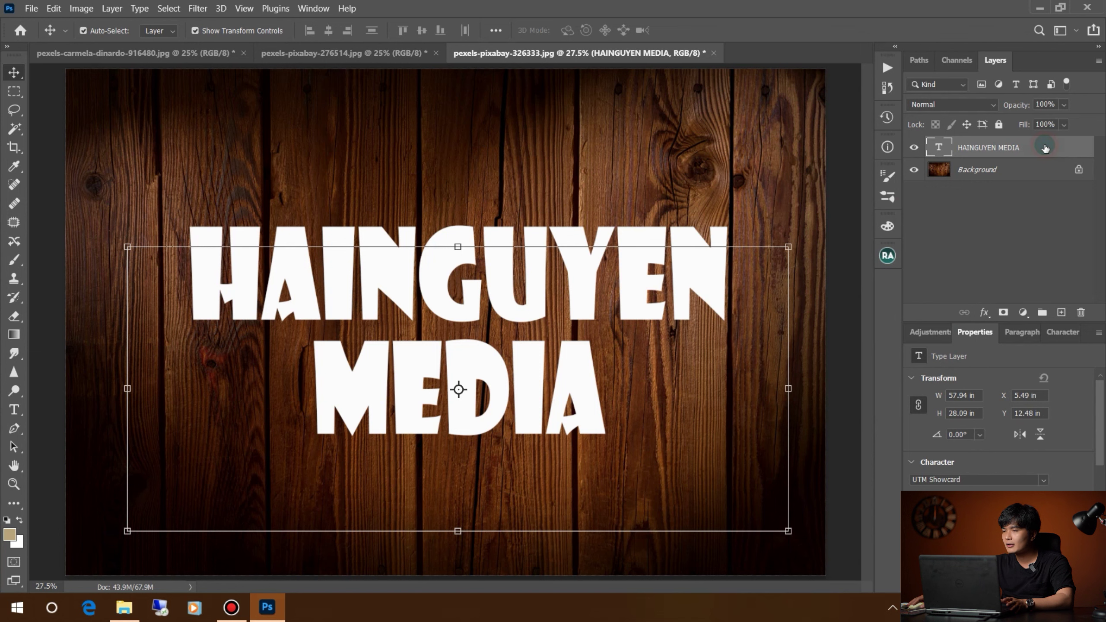
# Open Blending Options for the HAINGUYEN MEDIA layer and move the Layer Style dialog off the text
pyautogui.doubleClick(1045, 147)
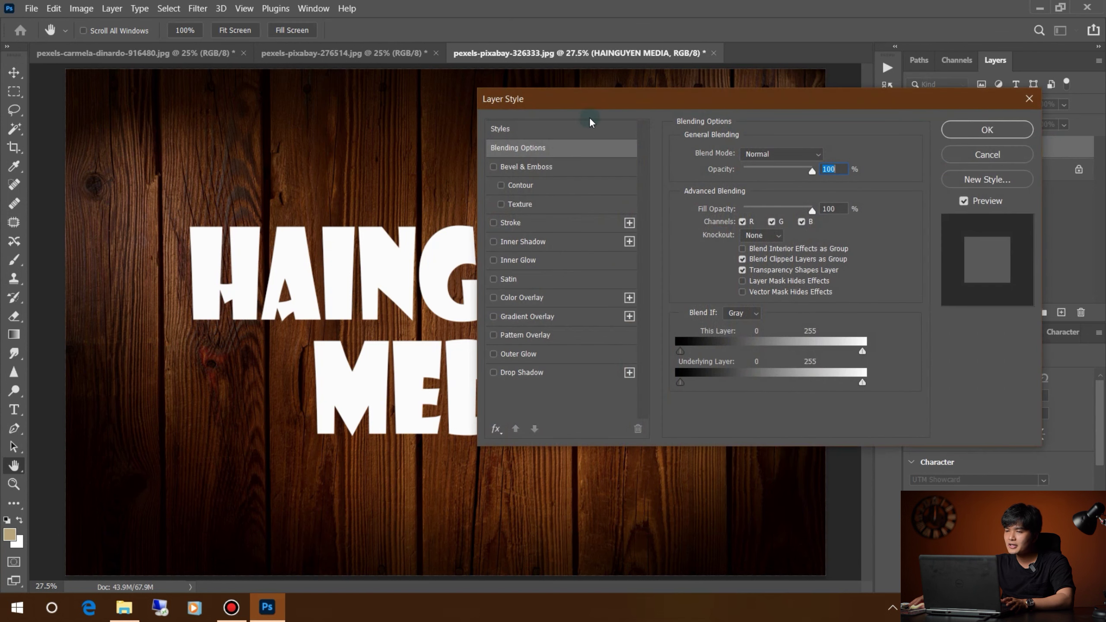
pyautogui.moveTo(599, 99); pyautogui.dragTo(712, 94)
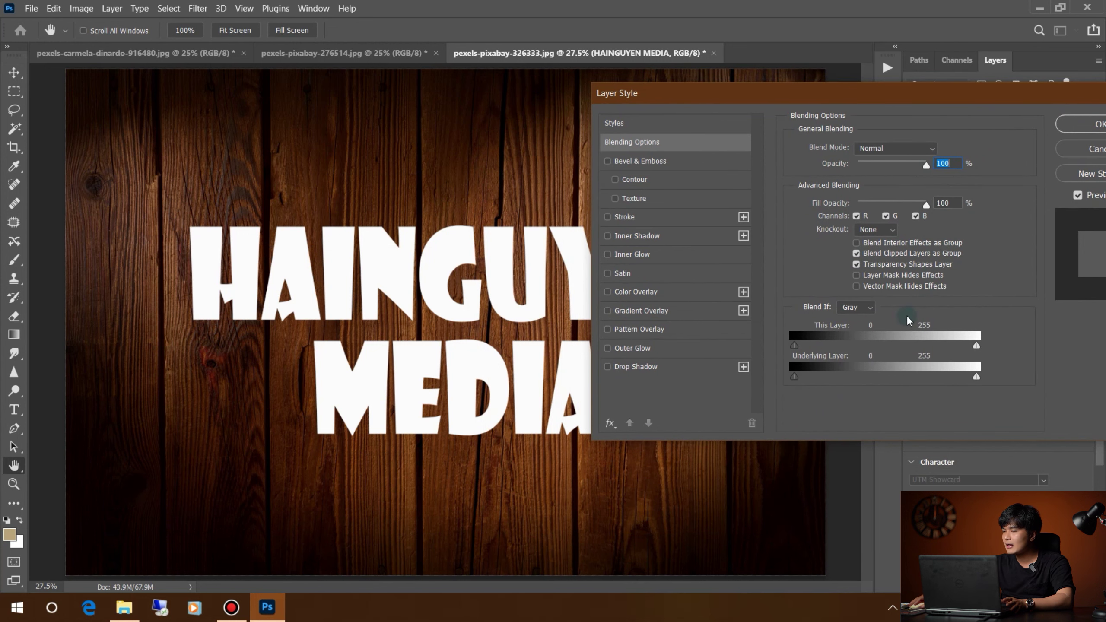
pyautogui.moveTo(840, 96); pyautogui.dragTo(883, 27)
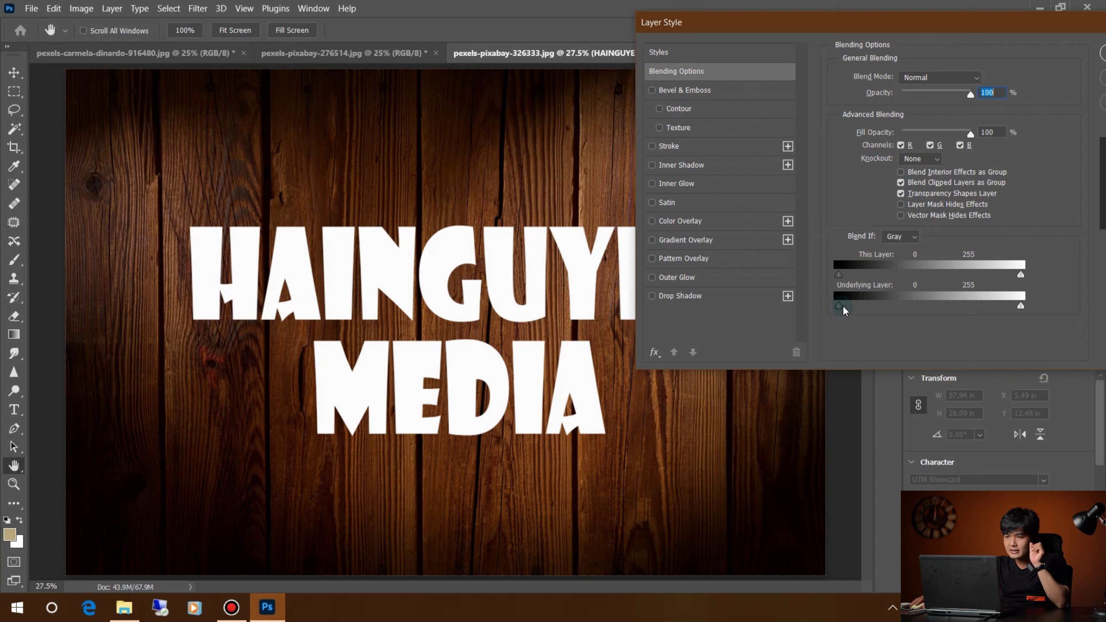
# Split the Underlying Layer black Blend If slider to 25/128 so dark wood grain shows through
pyautogui.moveTo(838, 306)
pyautogui.mouseDown()
pyautogui.moveTo(846, 317)
pyautogui.moveTo(824, 317)
pyautogui.mouseUp()
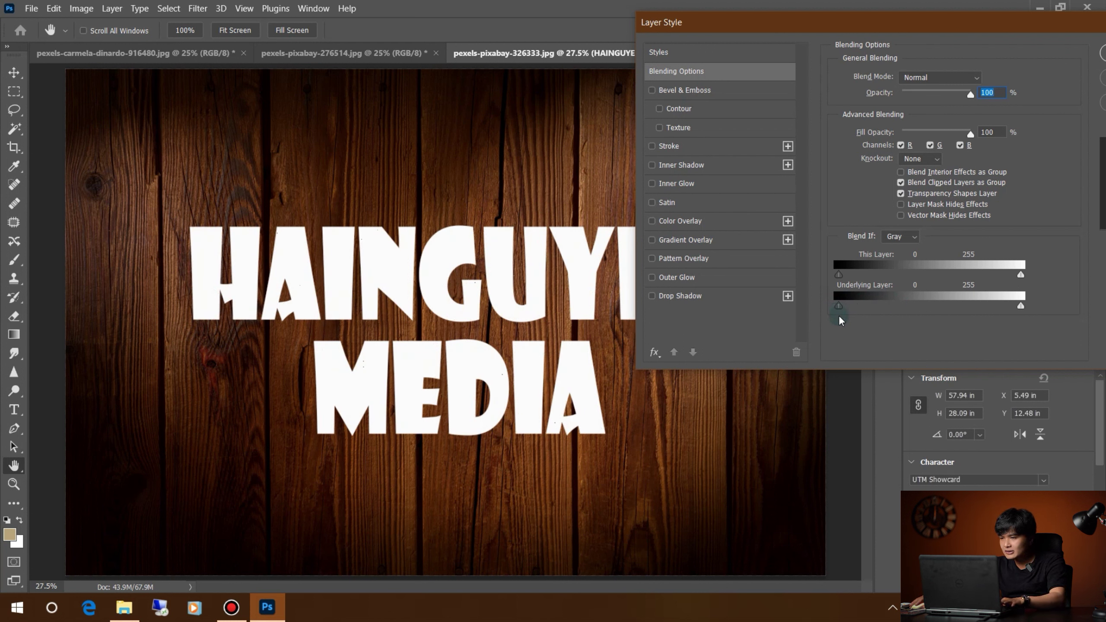
pyautogui.moveTo(839, 306); pyautogui.dragTo(909, 303)
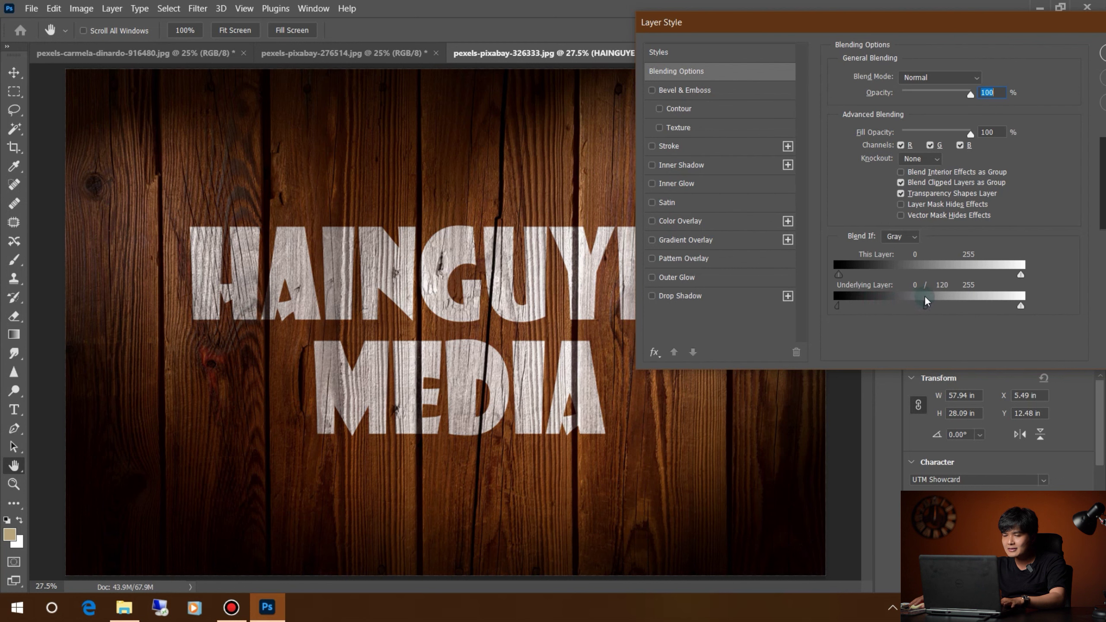
pyautogui.moveTo(925, 301); pyautogui.dragTo(924, 301)
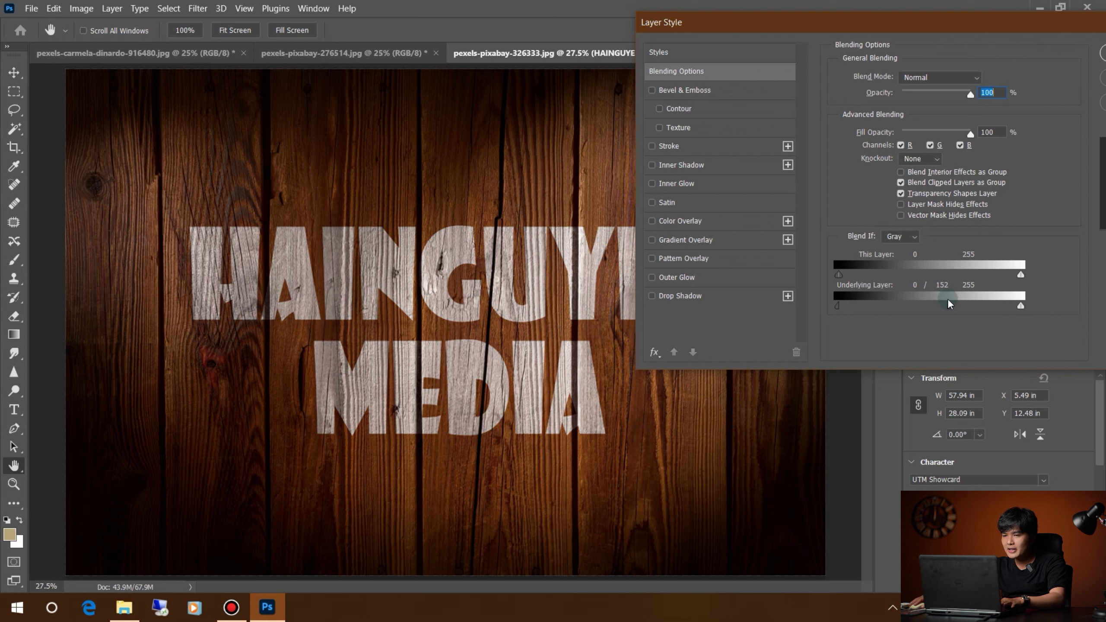
pyautogui.moveTo(949, 303); pyautogui.dragTo(950, 303)
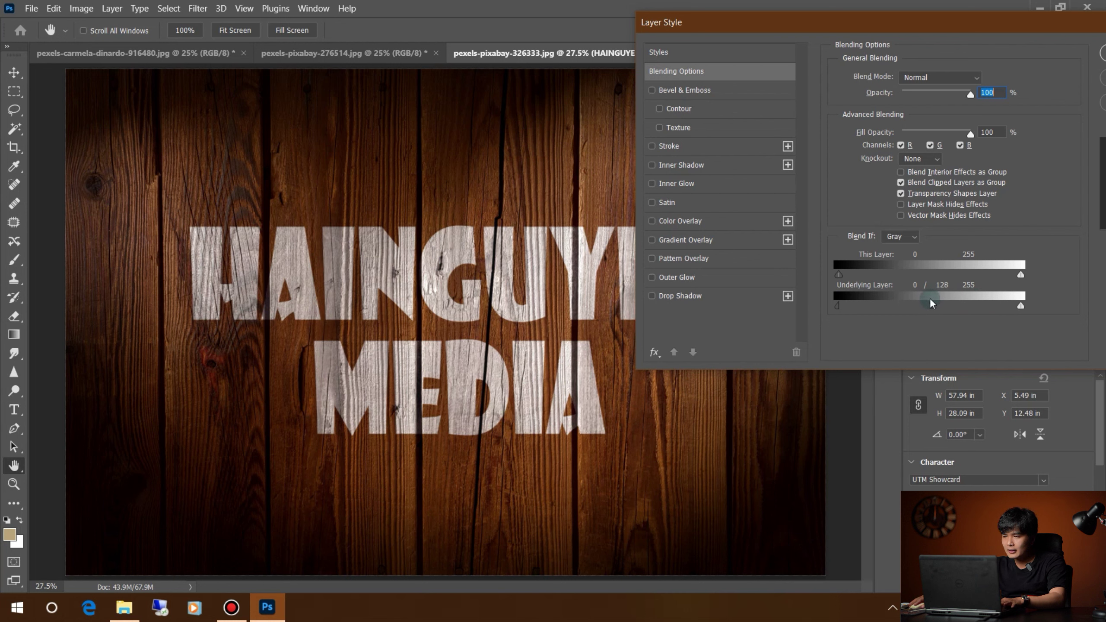
pyautogui.moveTo(930, 303); pyautogui.dragTo(935, 300)
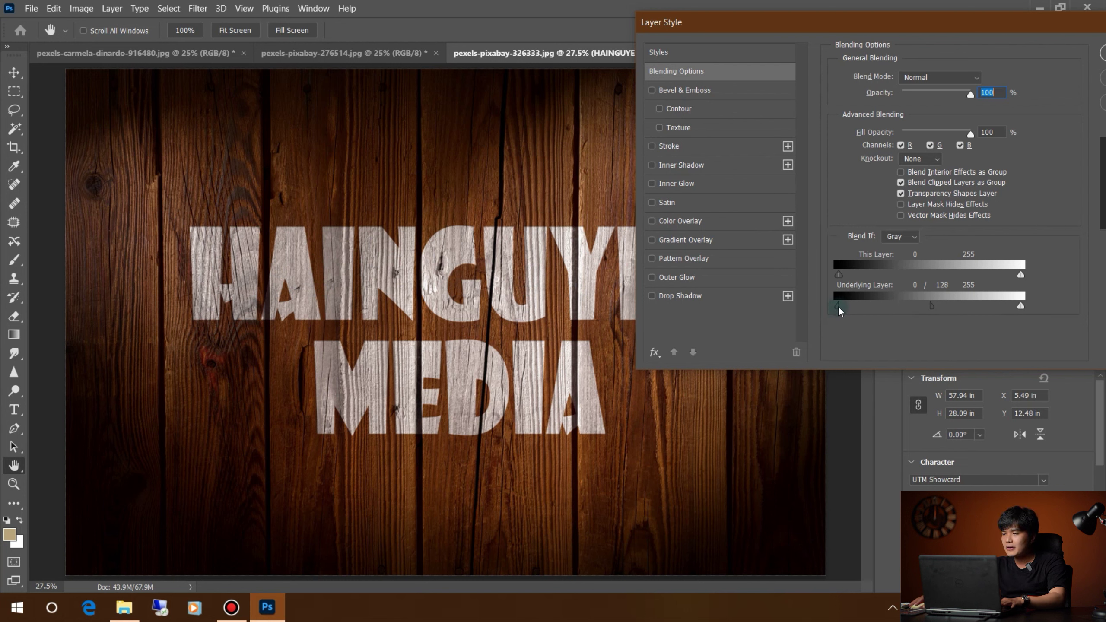
pyautogui.moveTo(838, 306); pyautogui.dragTo(862, 304)
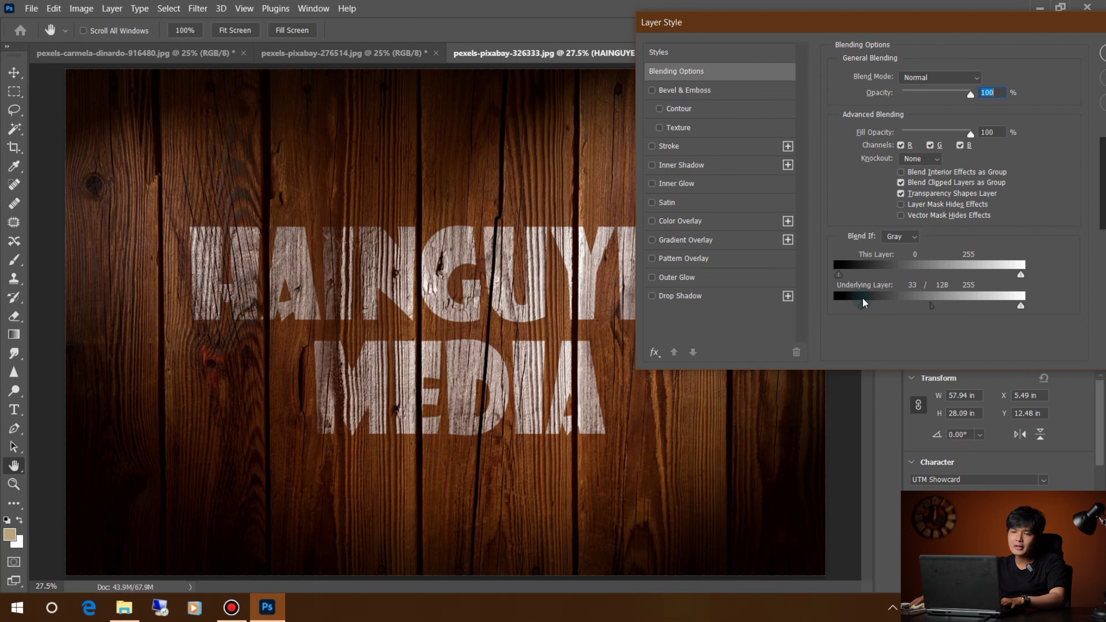
pyautogui.moveTo(861, 304); pyautogui.dragTo(856, 304)
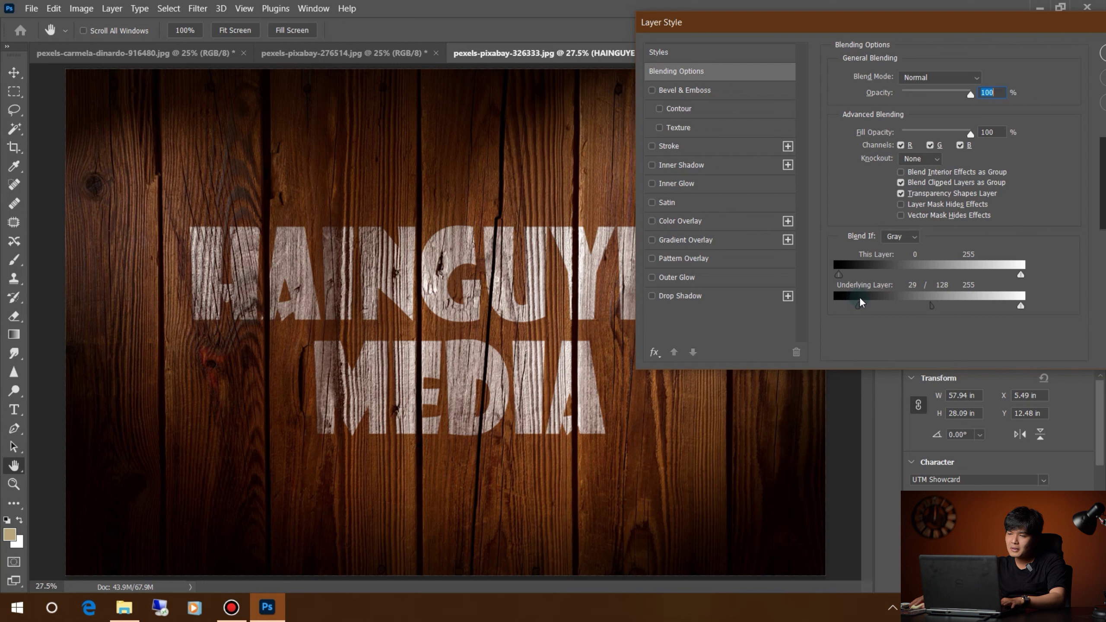
pyautogui.moveTo(858, 303); pyautogui.dragTo(856, 303)
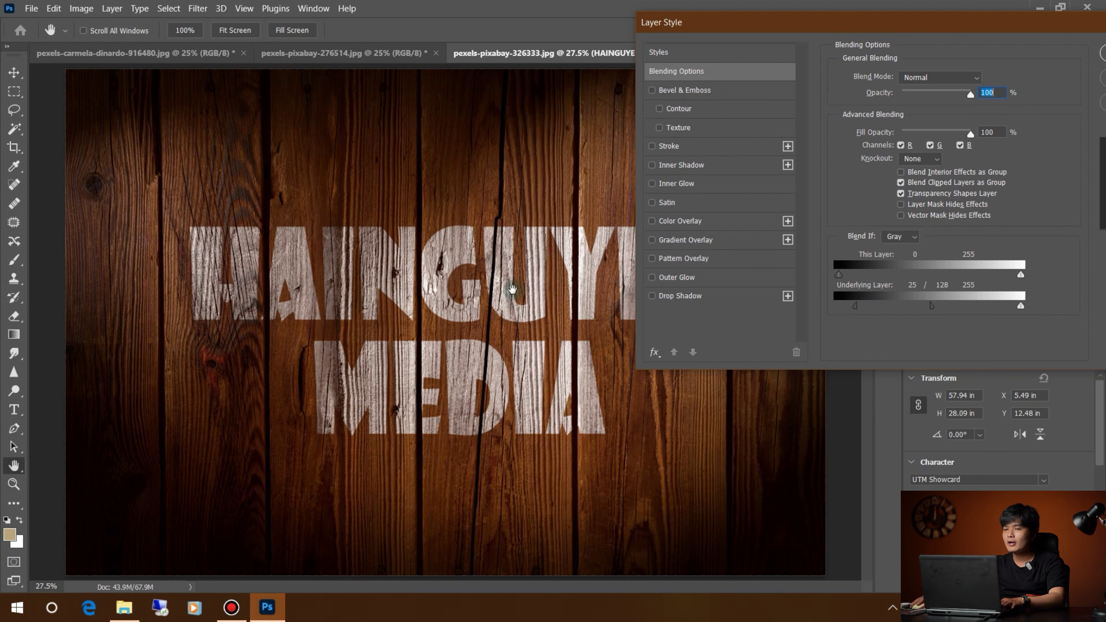
pyautogui.moveTo(830, 24); pyautogui.dragTo(949, 29)
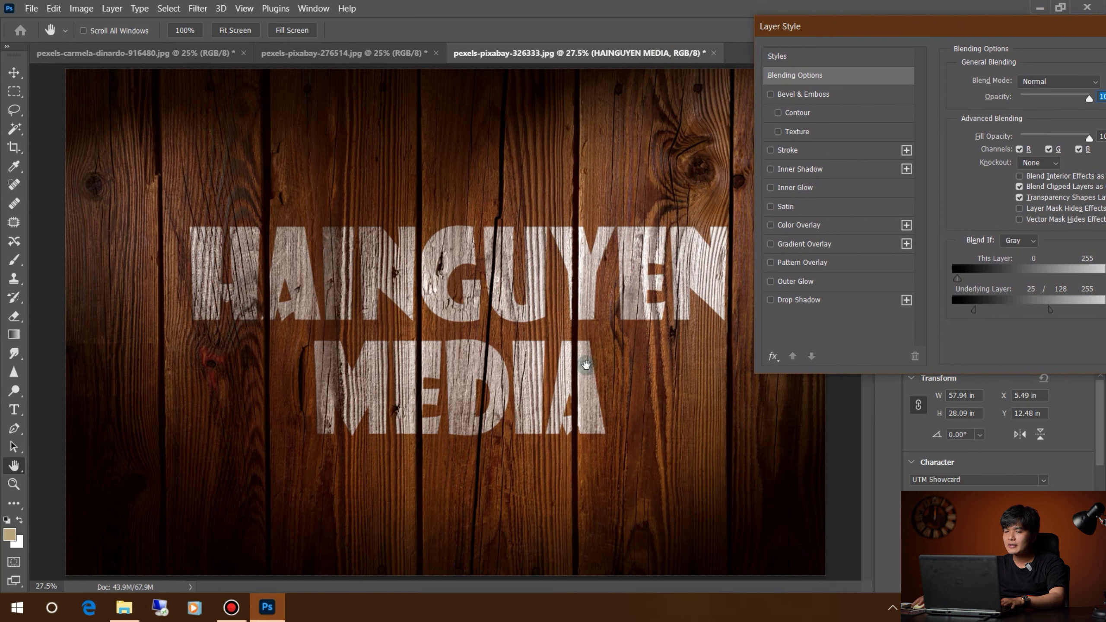
# Split the Underlying Layer white Blend If slider to 108/184
pyautogui.moveTo(959, 32); pyautogui.dragTo(886, 17)
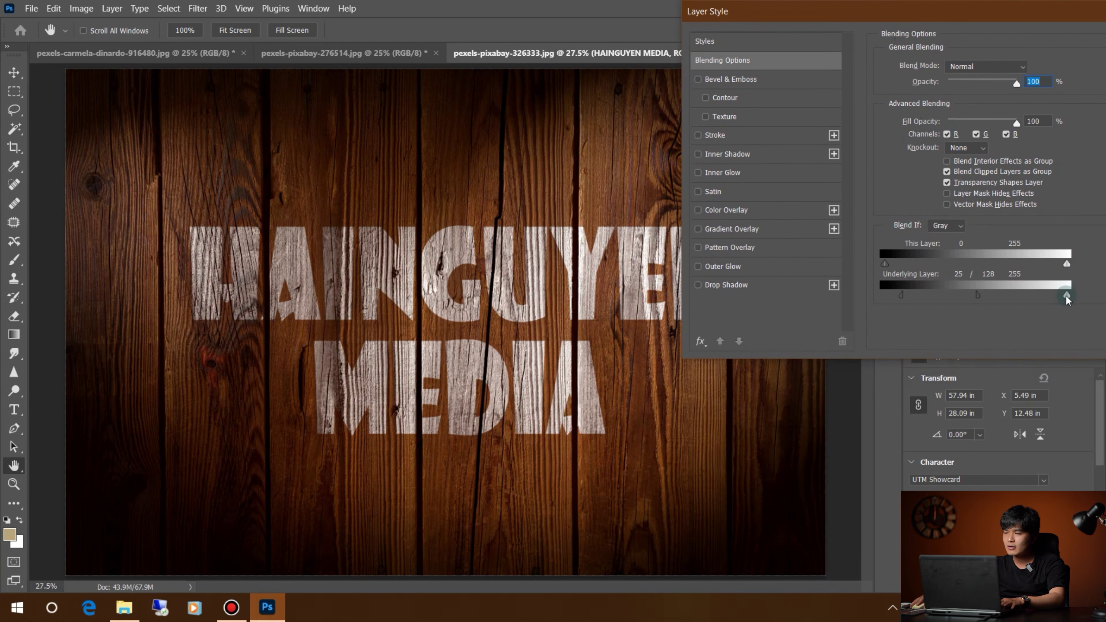
pyautogui.moveTo(1066, 298)
pyautogui.mouseDown()
pyautogui.moveTo(1000, 292)
pyautogui.moveTo(1079, 292)
pyautogui.moveTo(973, 295)
pyautogui.moveTo(1034, 287)
pyautogui.moveTo(953, 282)
pyautogui.mouseUp()
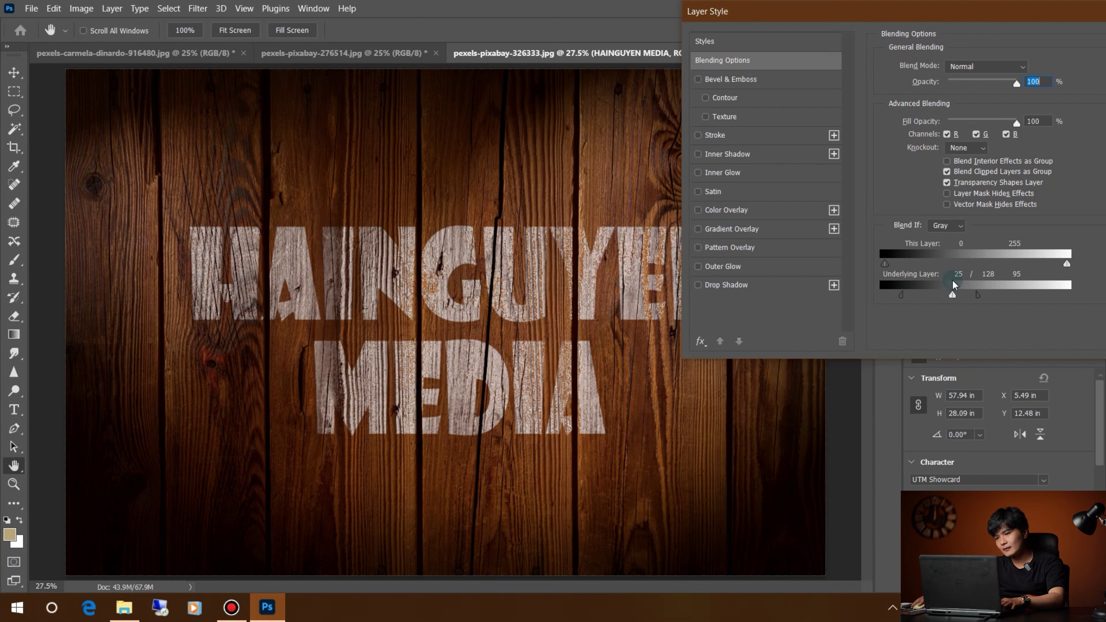
pyautogui.moveTo(952, 282)
pyautogui.mouseDown()
pyautogui.moveTo(1045, 279)
pyautogui.moveTo(969, 303)
pyautogui.mouseUp()
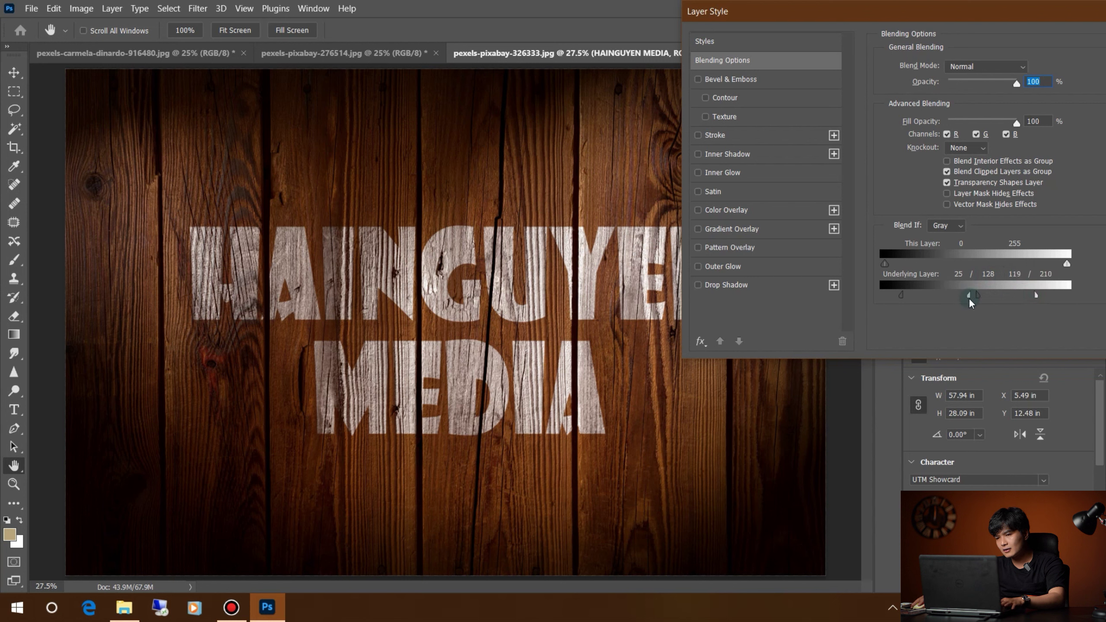
pyautogui.moveTo(1035, 296); pyautogui.dragTo(1008, 298)
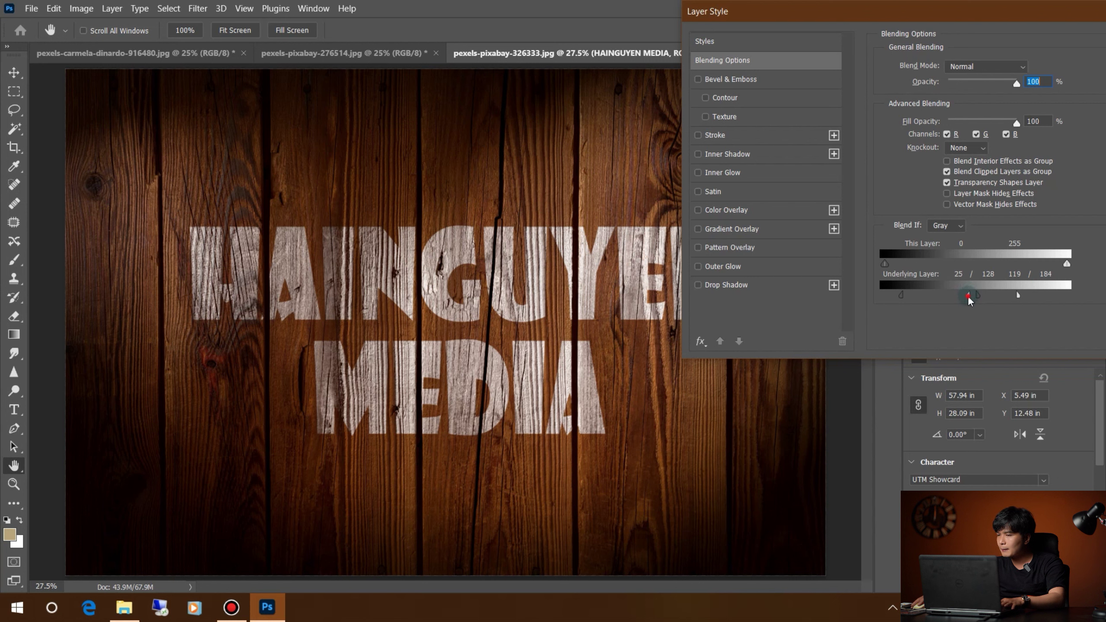
pyautogui.moveTo(969, 296); pyautogui.dragTo(954, 298)
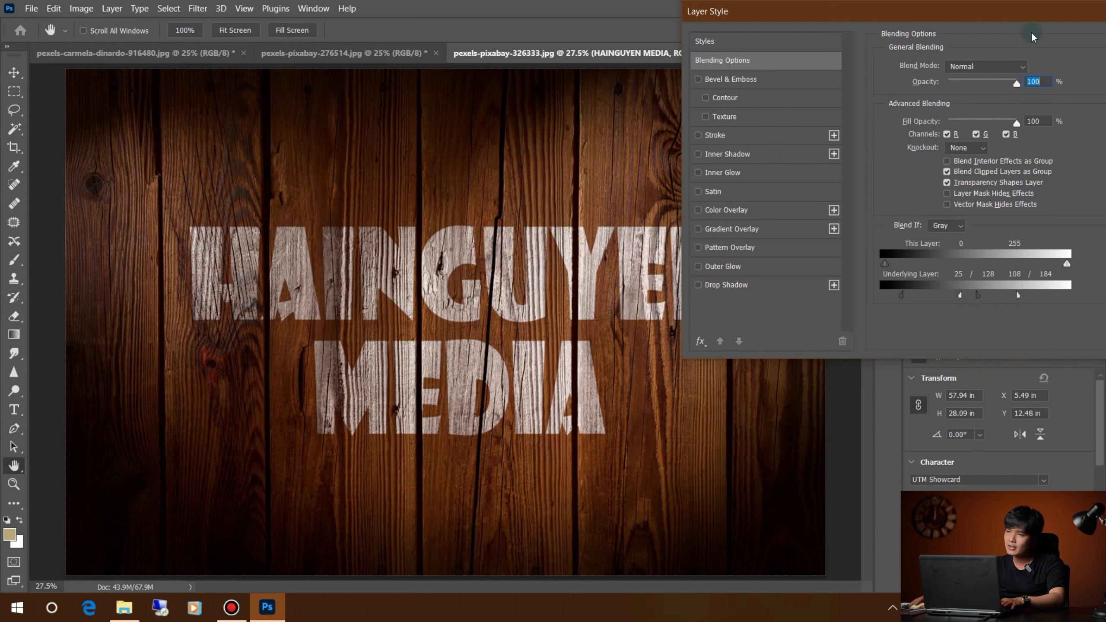
# Preview a faded Fill Opacity, then restore it to 100%
pyautogui.moveTo(1019, 14)
pyautogui.mouseDown()
pyautogui.moveTo(925, 34)
pyautogui.moveTo(972, 21)
pyautogui.mouseUp()
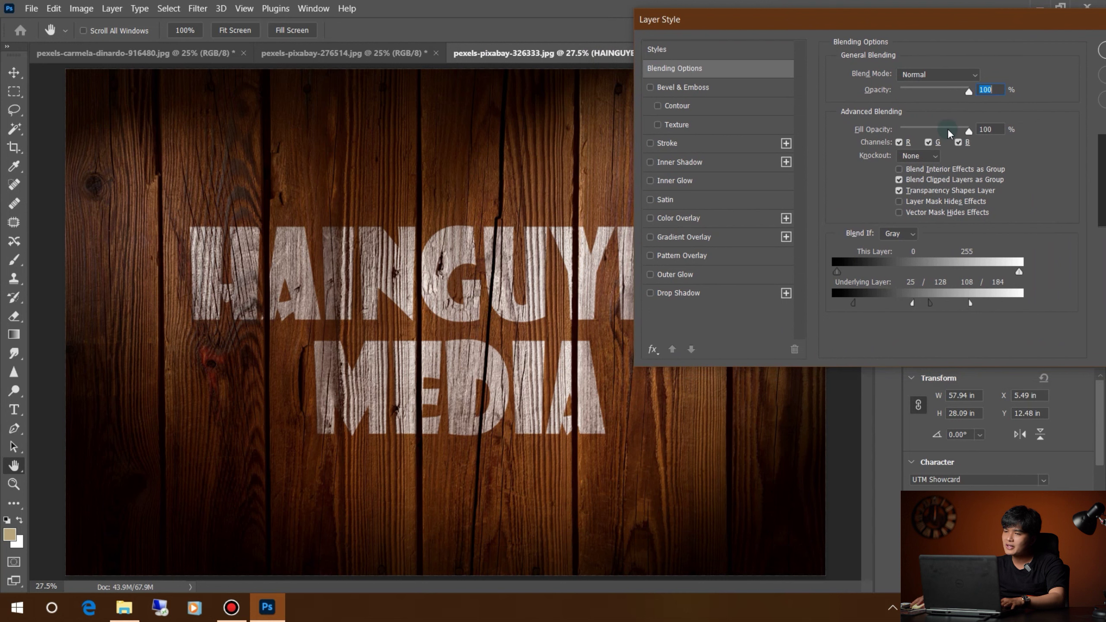
pyautogui.moveTo(968, 131)
pyautogui.mouseDown()
pyautogui.moveTo(906, 131)
pyautogui.moveTo(947, 134)
pyautogui.mouseUp()
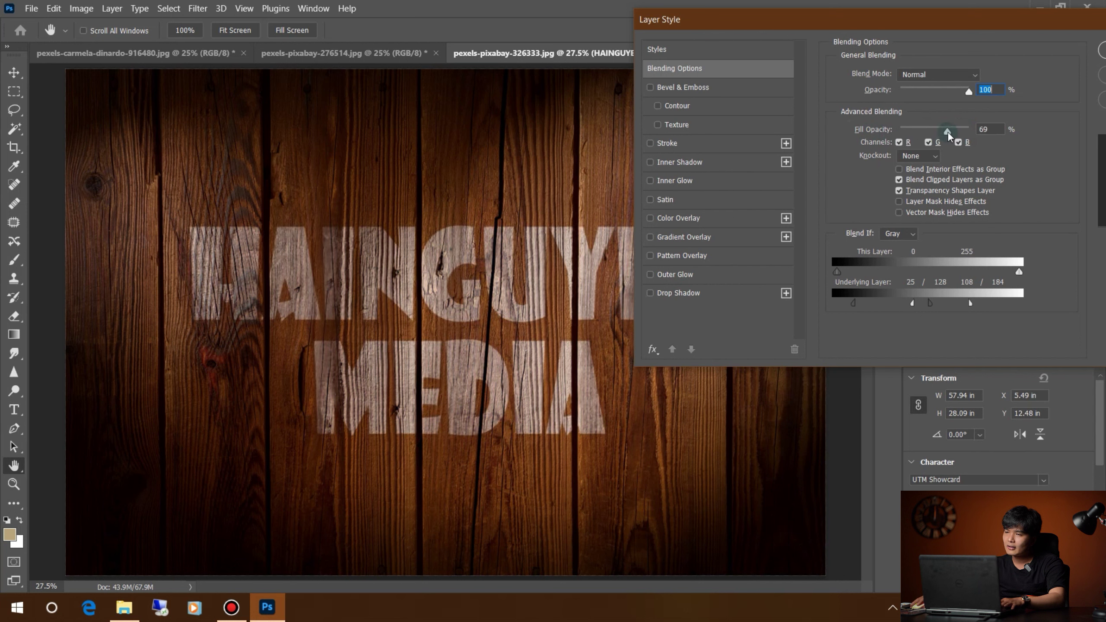
pyautogui.moveTo(952, 135); pyautogui.dragTo(981, 131)
pyautogui.moveTo(997, 27); pyautogui.dragTo(856, 38)
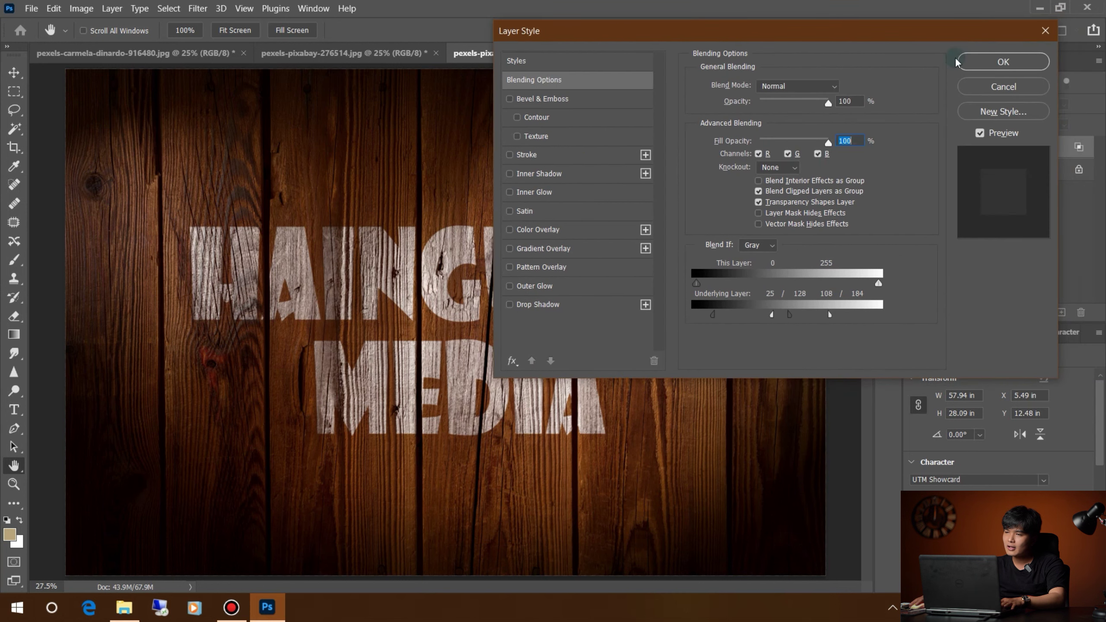
# Apply the Blend If settings, then try red and cyan as the text colour
pyautogui.click(1001, 62)
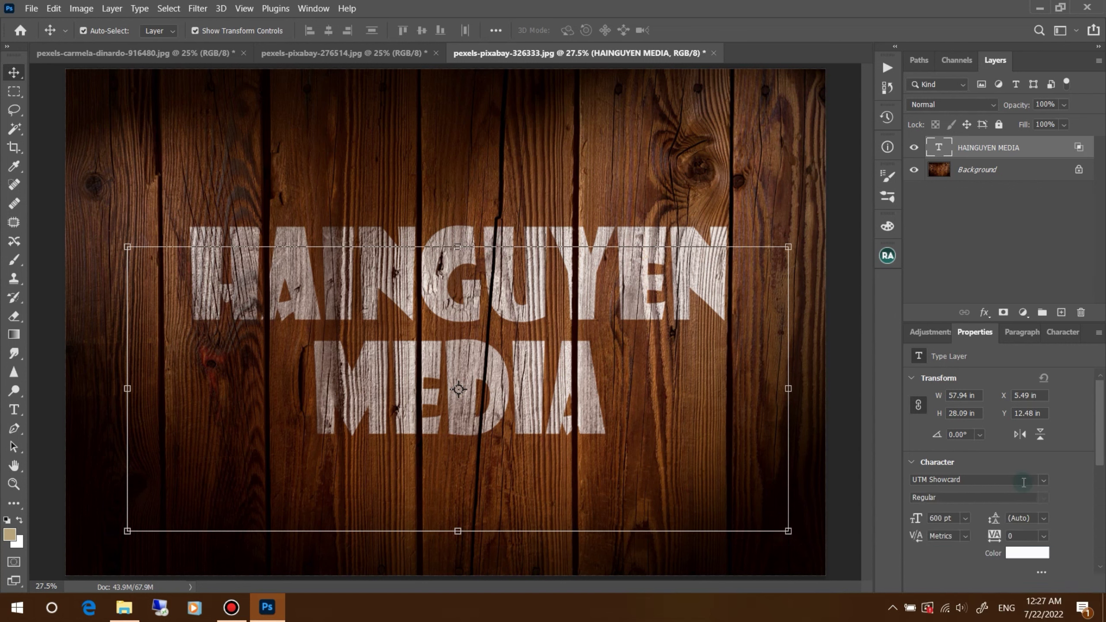
pyautogui.click(1024, 554)
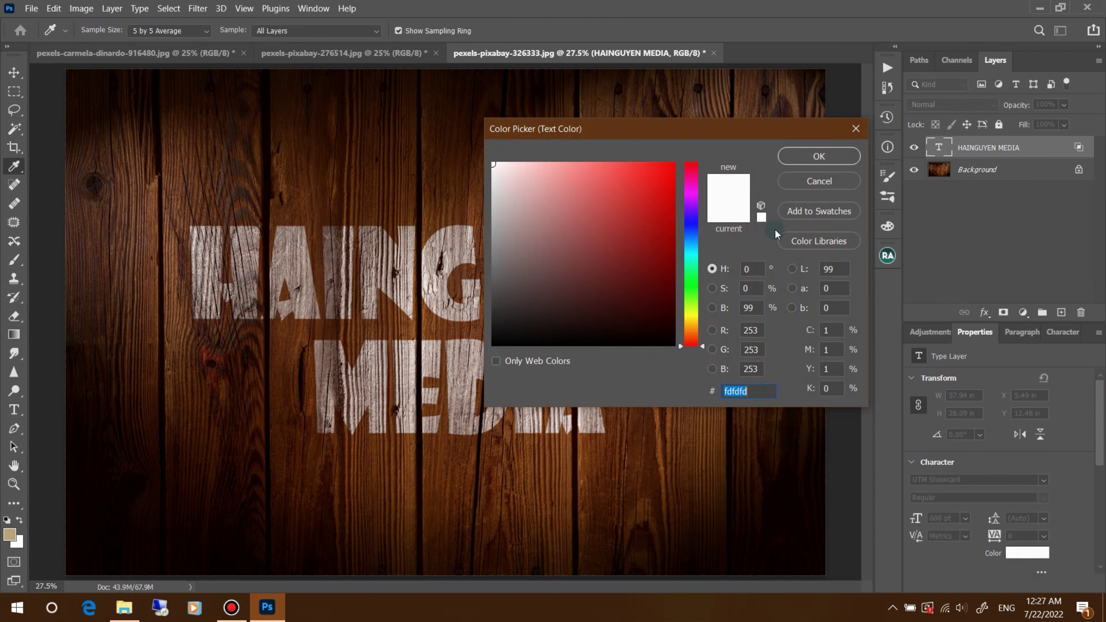
pyautogui.click(643, 189)
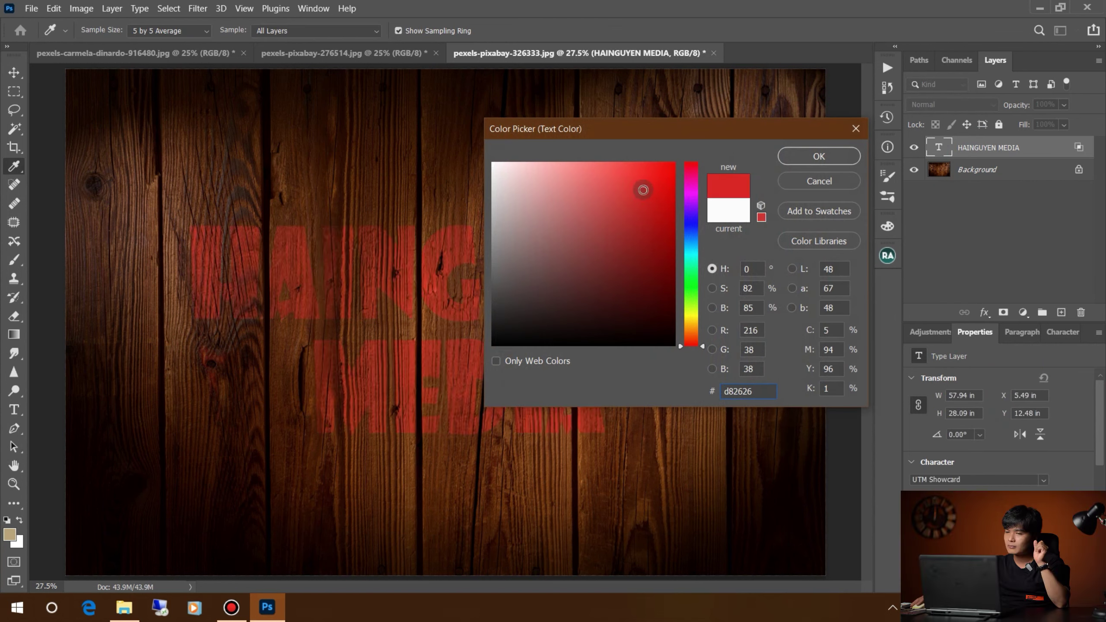
pyautogui.click(692, 254)
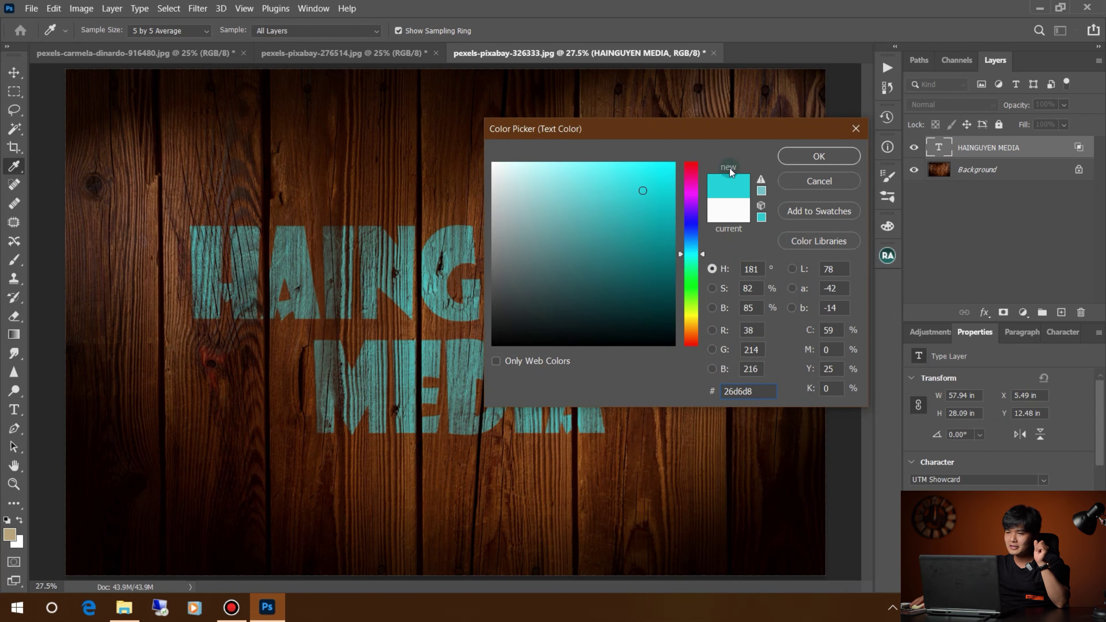
pyautogui.moveTo(715, 135); pyautogui.dragTo(939, 175)
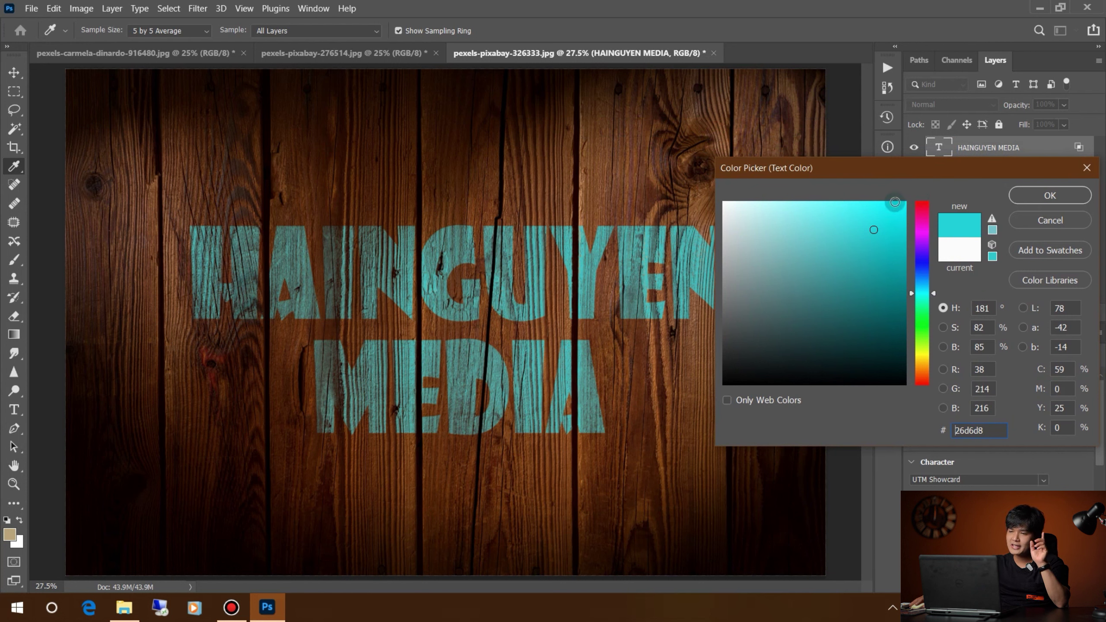
# Try bright cyan, dark teal and light cyan shades, confirming a light cyan text colour
pyautogui.click(900, 206)
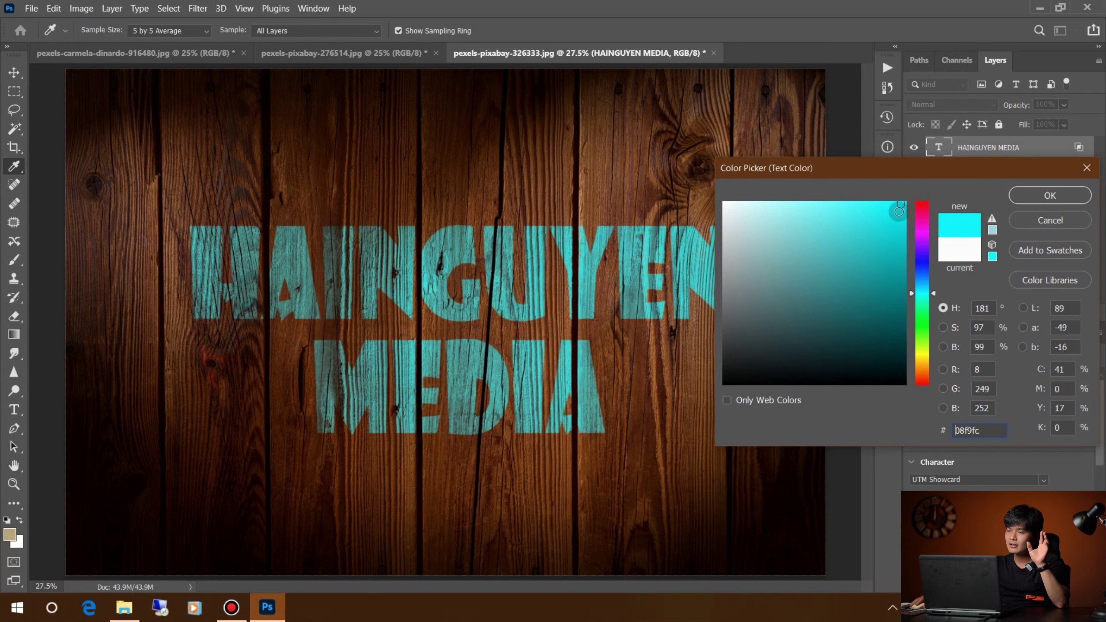
pyautogui.click(801, 361)
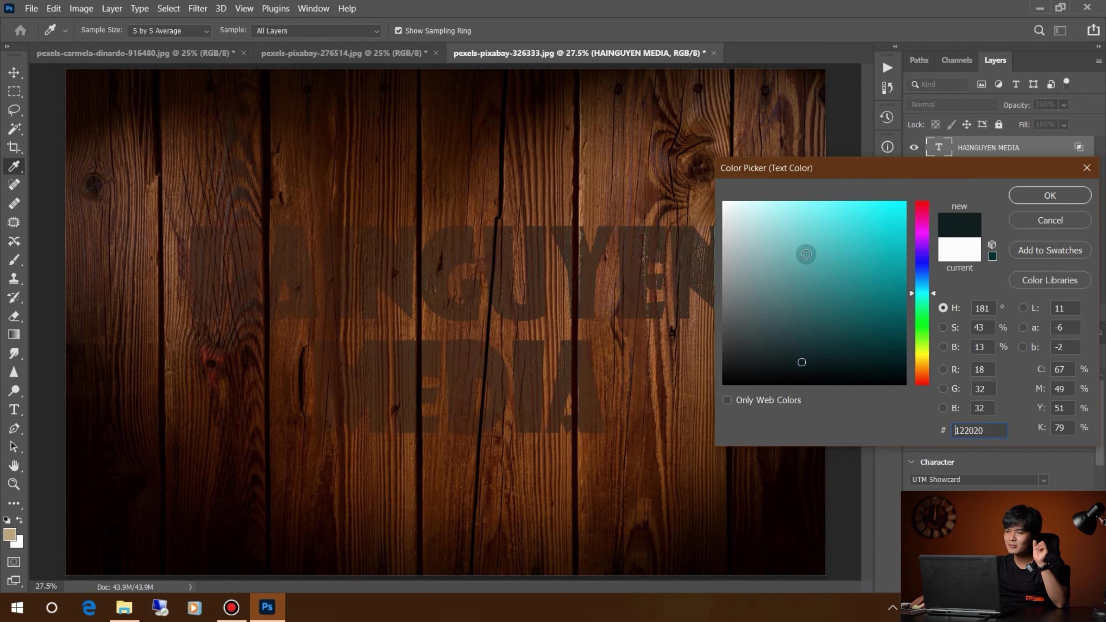
pyautogui.click(770, 208)
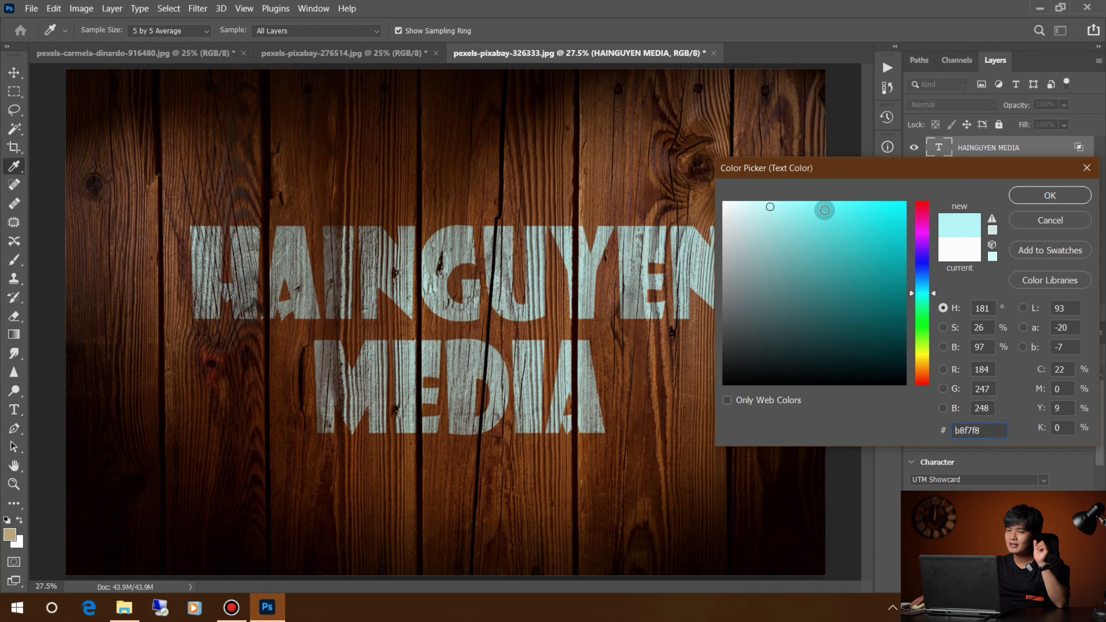
pyautogui.click(824, 210)
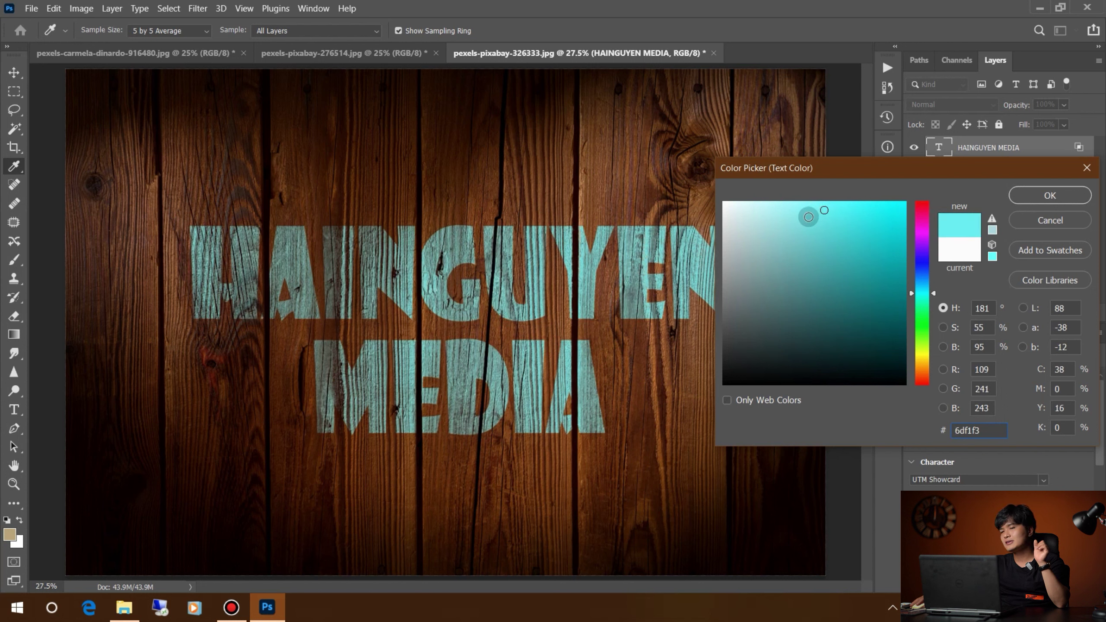
pyautogui.click(807, 209)
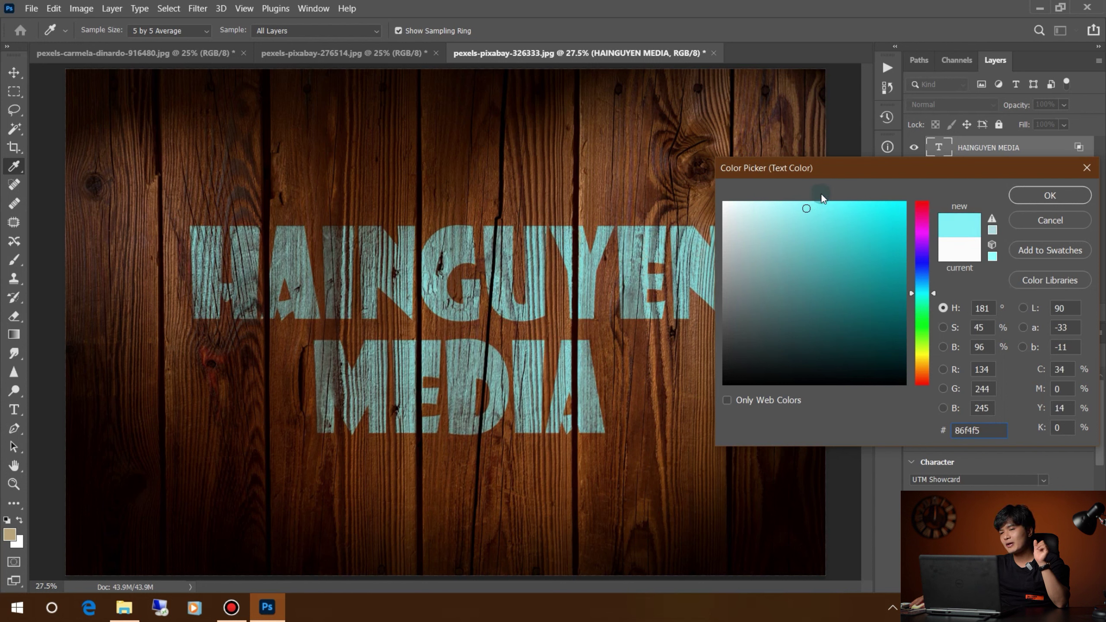
pyautogui.click(1049, 195)
pyautogui.press('v')
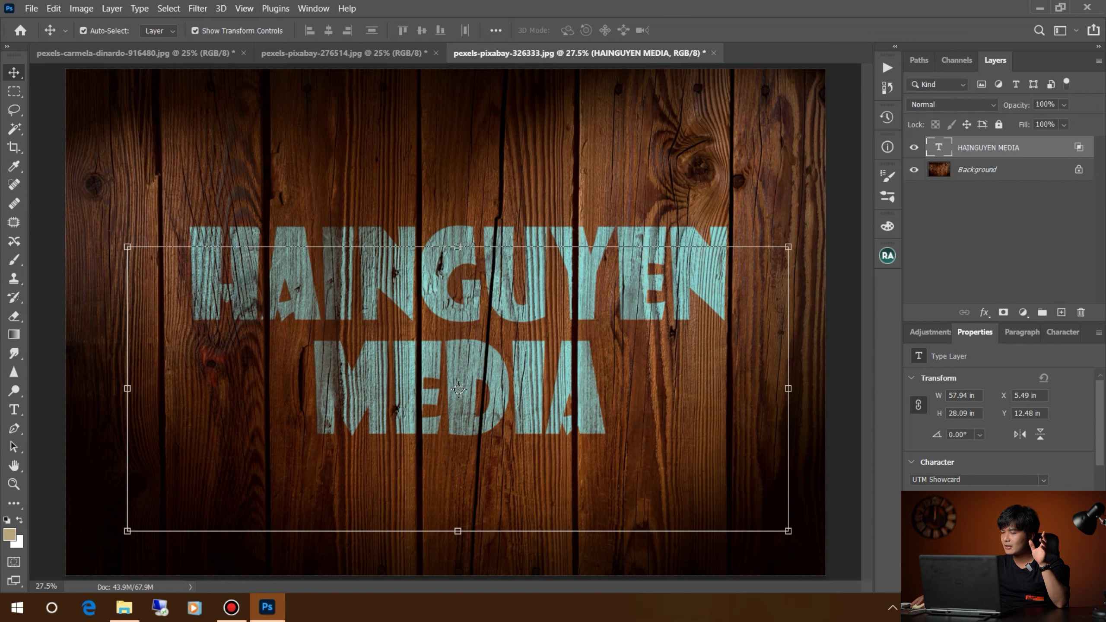
# Change the text colour back to near-white f8fafa
pyautogui.click(927, 522)
pyautogui.click(725, 204)
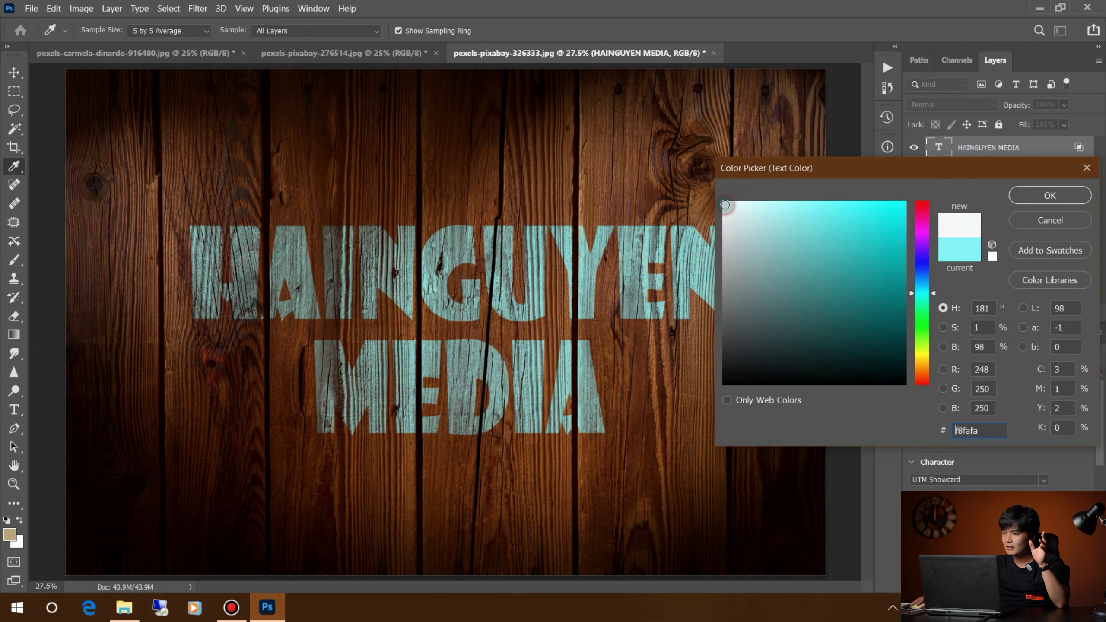
pyautogui.click(1044, 194)
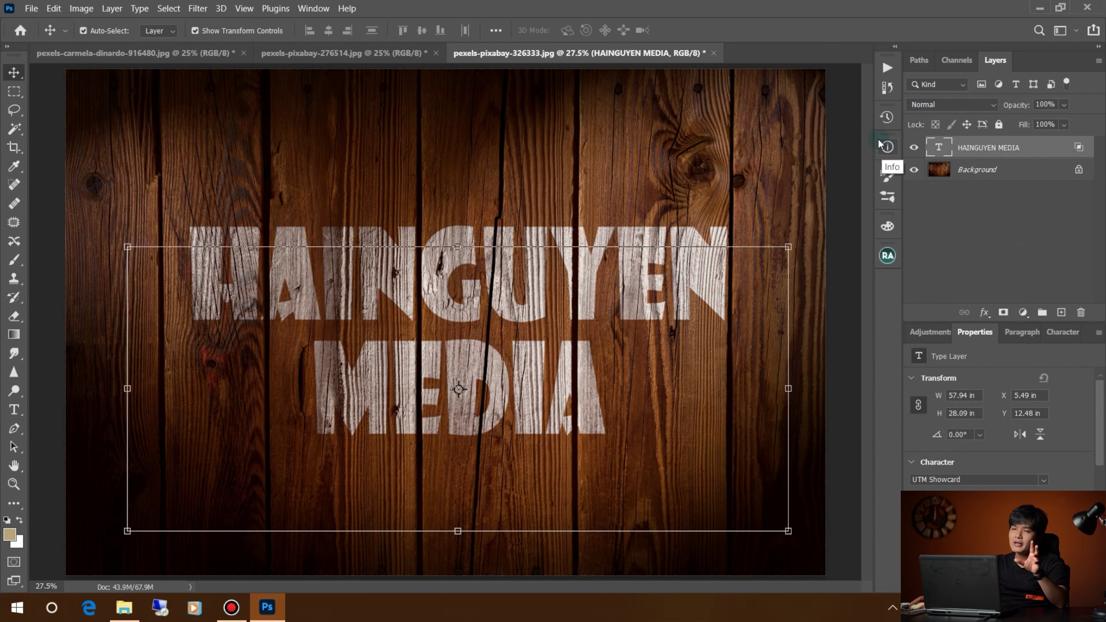
# Copy the HAINGUYEN MEDIA layer from the wood image into the brick-wall image
pyautogui.click(382, 53)
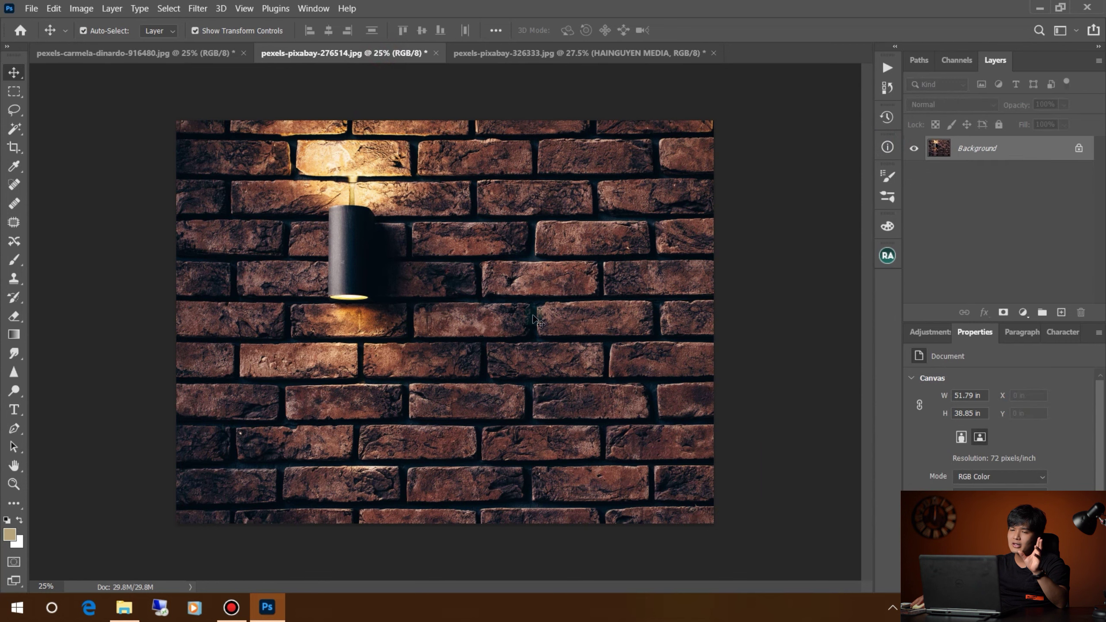
pyautogui.click(547, 51)
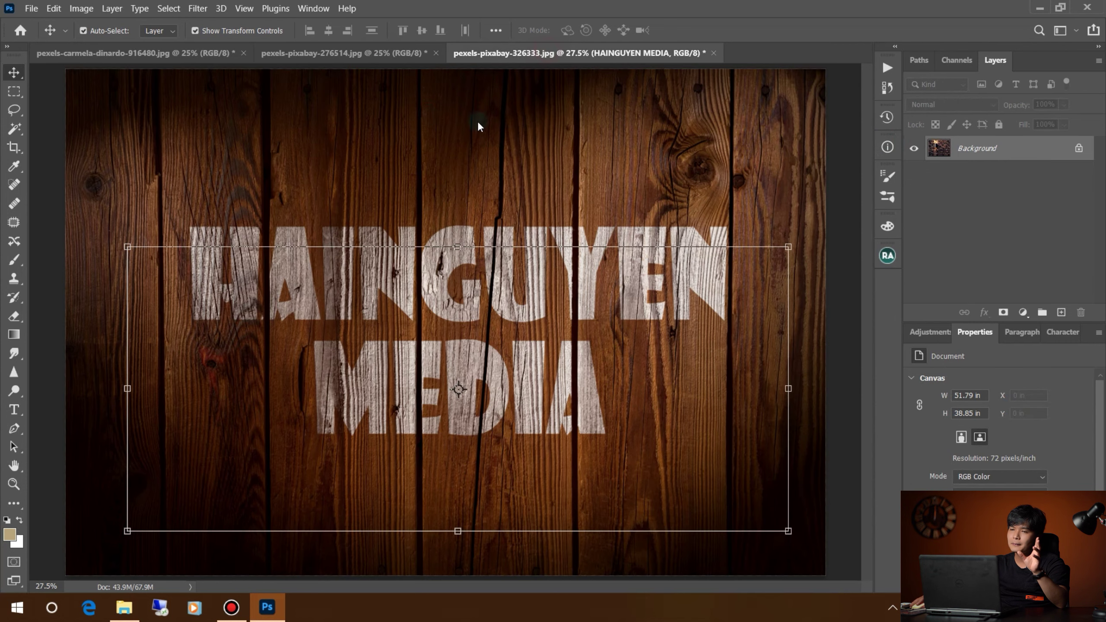
pyautogui.click(369, 52)
pyautogui.click(529, 51)
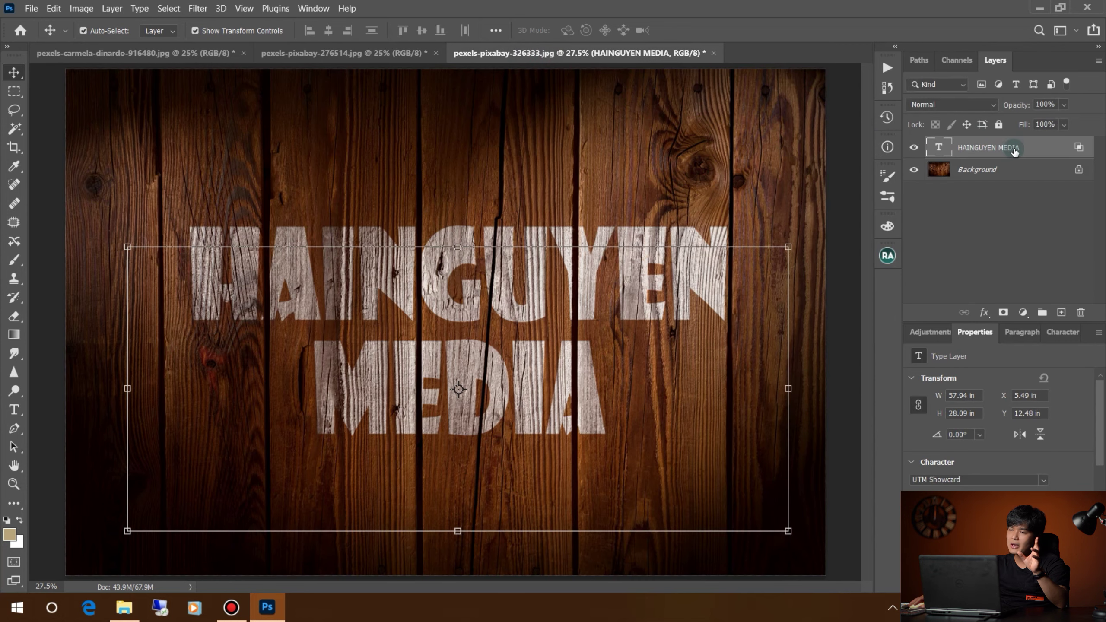
pyautogui.moveTo(1010, 148)
pyautogui.mouseDown()
pyautogui.moveTo(683, 117)
pyautogui.moveTo(437, 348)
pyautogui.mouseUp()
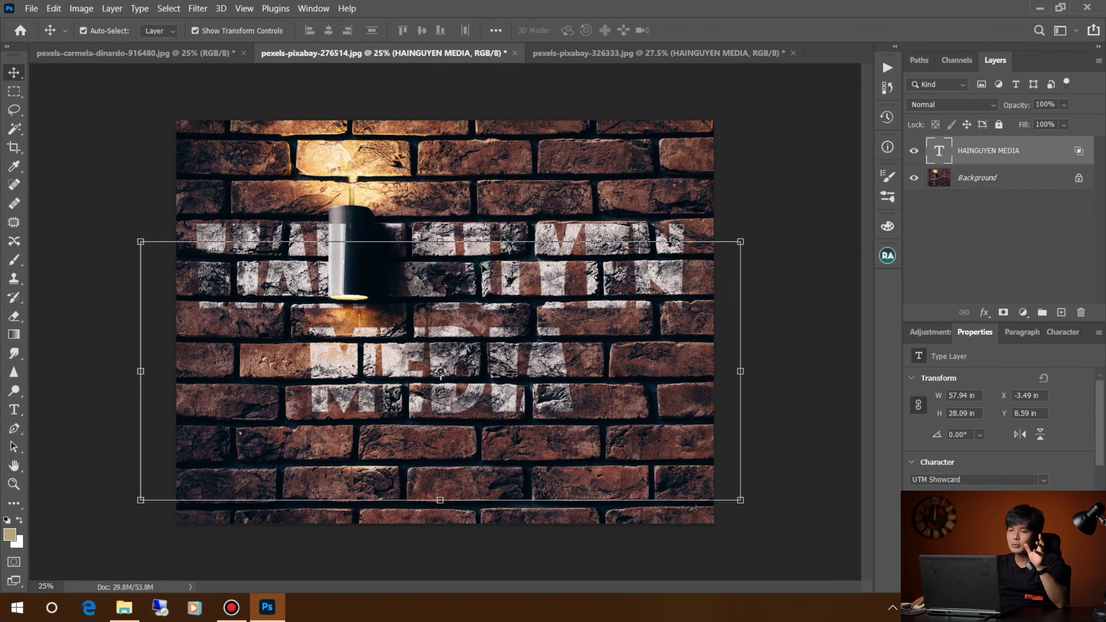
# Scale the brick-wall text to 54.6% and place it right of the wall lamp
pyautogui.moveTo(483, 267)
pyautogui.mouseDown()
pyautogui.moveTo(534, 273)
pyautogui.moveTo(478, 247)
pyautogui.mouseUp()
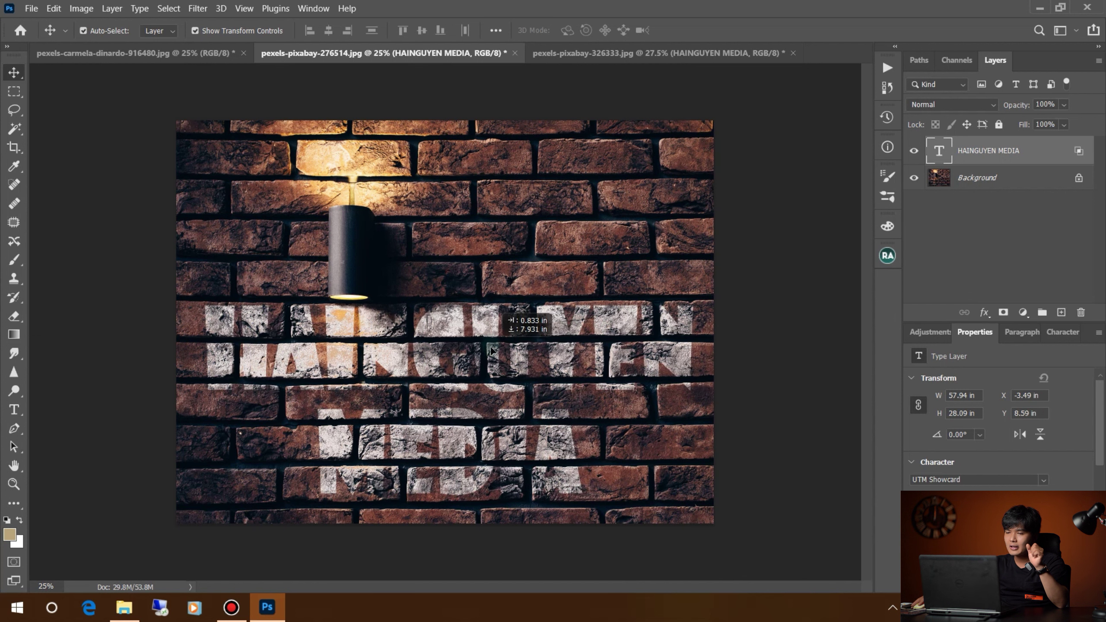
pyautogui.moveTo(478, 247); pyautogui.dragTo(487, 329)
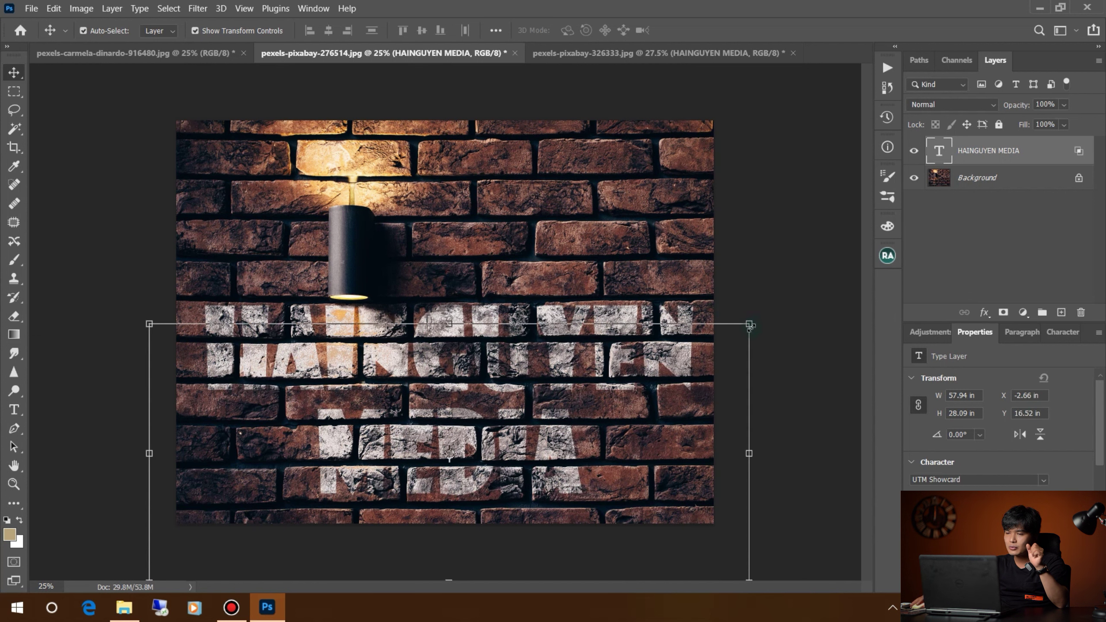
pyautogui.moveTo(750, 324); pyautogui.dragTo(644, 317)
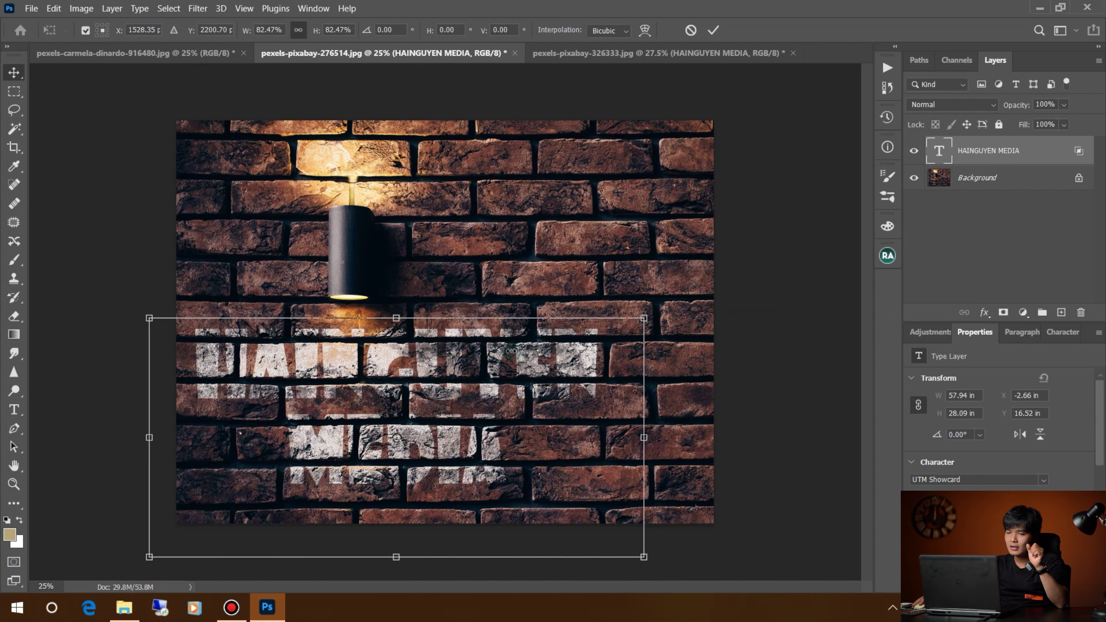
pyautogui.moveTo(510, 351)
pyautogui.mouseDown()
pyautogui.moveTo(537, 378)
pyautogui.moveTo(612, 317)
pyautogui.moveTo(682, 166)
pyautogui.mouseUp()
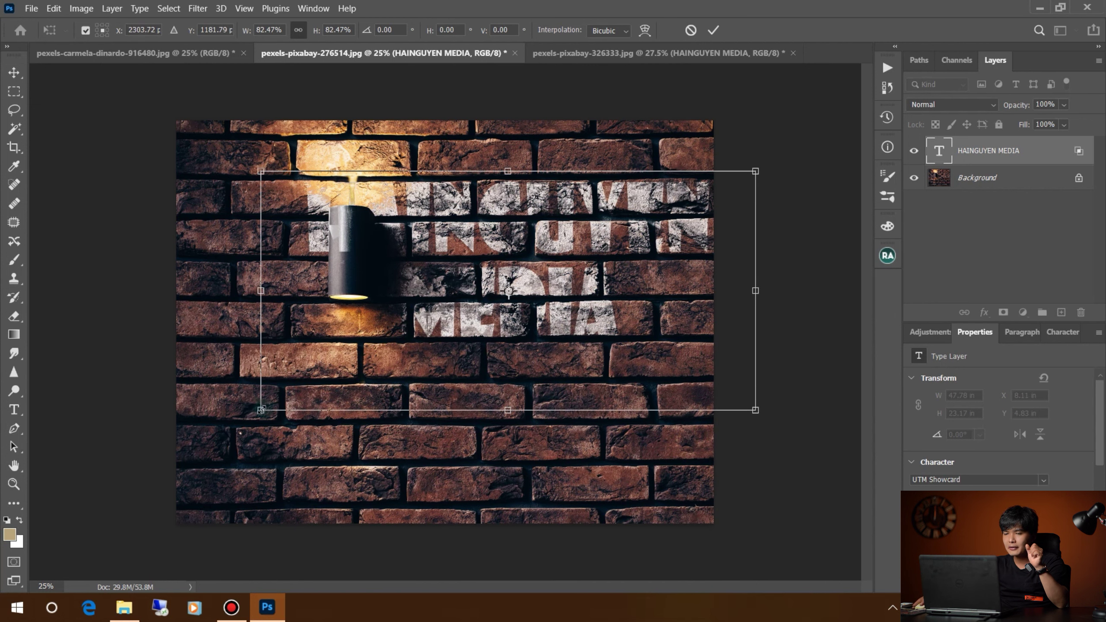
pyautogui.moveTo(260, 409); pyautogui.dragTo(427, 329)
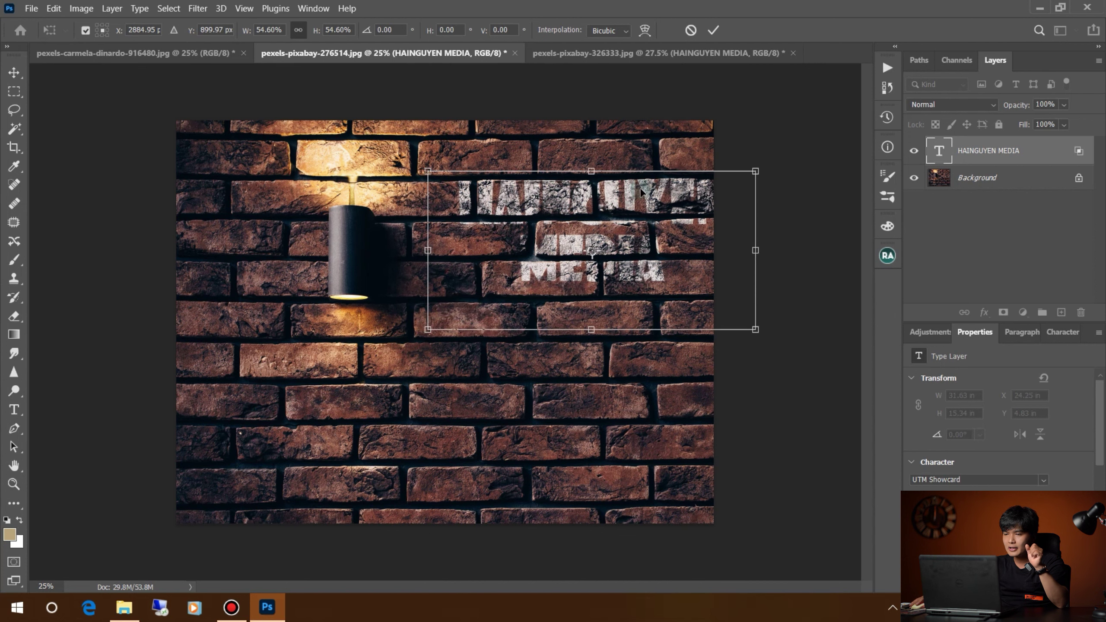
pyautogui.moveTo(641, 191)
pyautogui.mouseDown()
pyautogui.moveTo(586, 241)
pyautogui.moveTo(603, 257)
pyautogui.mouseUp()
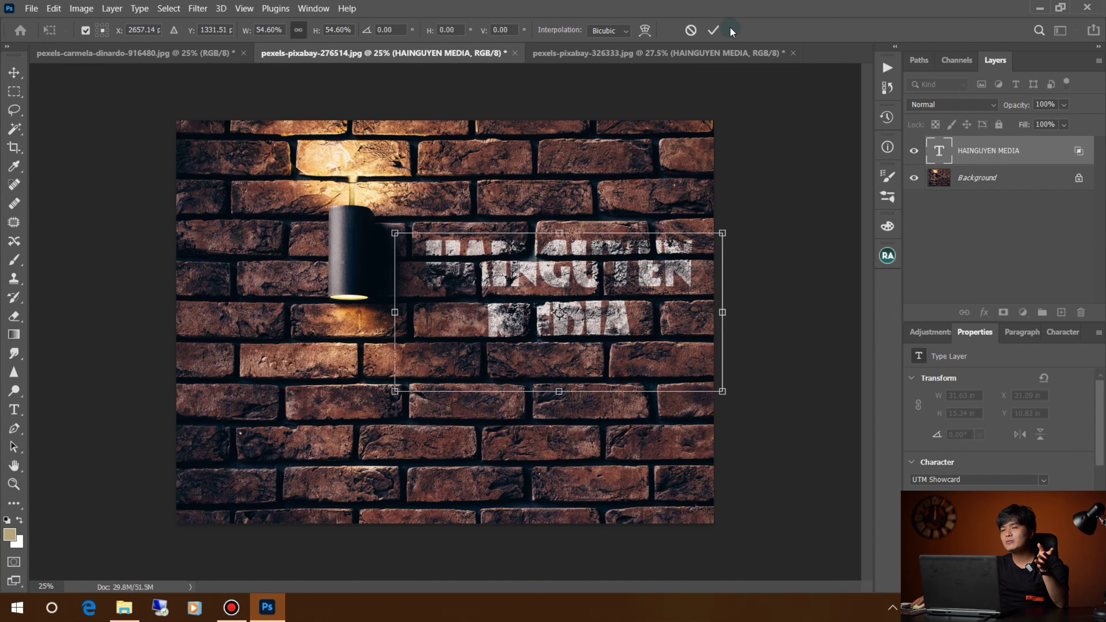
pyautogui.click(712, 30)
pyautogui.click(784, 224)
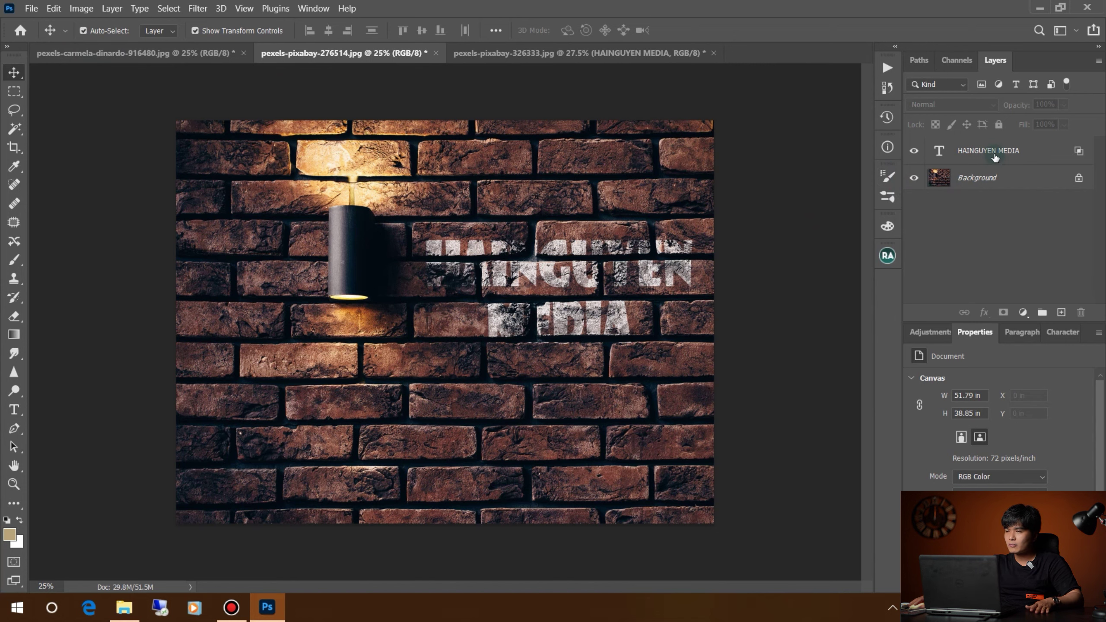
# Copy the text layer into the lighthouse photo and position it low on the left stone wall
pyautogui.moveTo(995, 156); pyautogui.dragTo(263, 349)
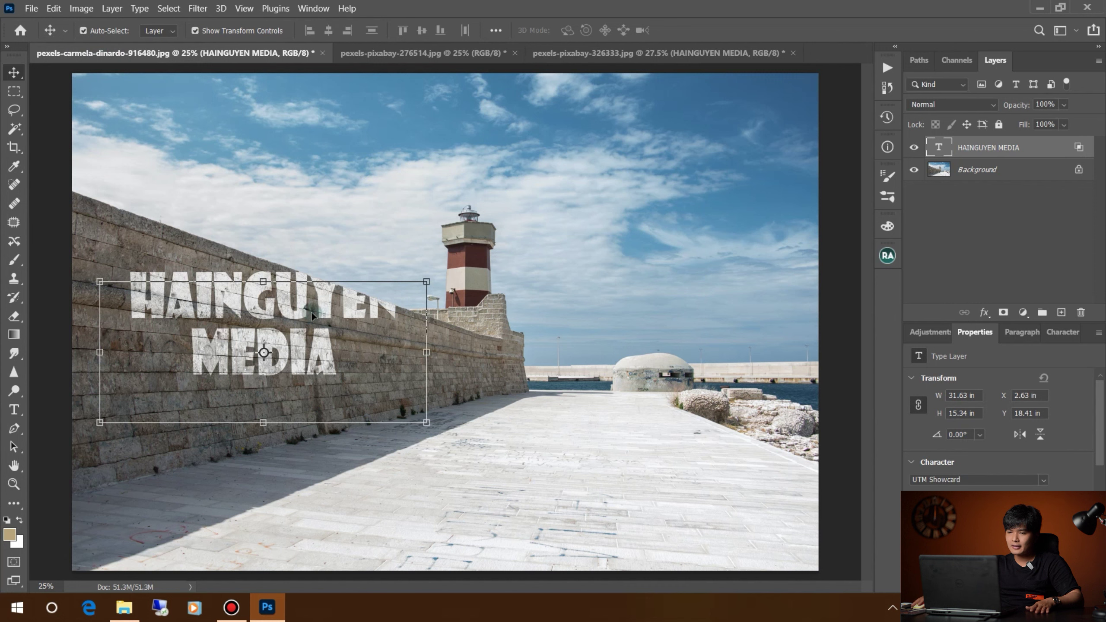
pyautogui.moveTo(300, 306); pyautogui.dragTo(275, 350)
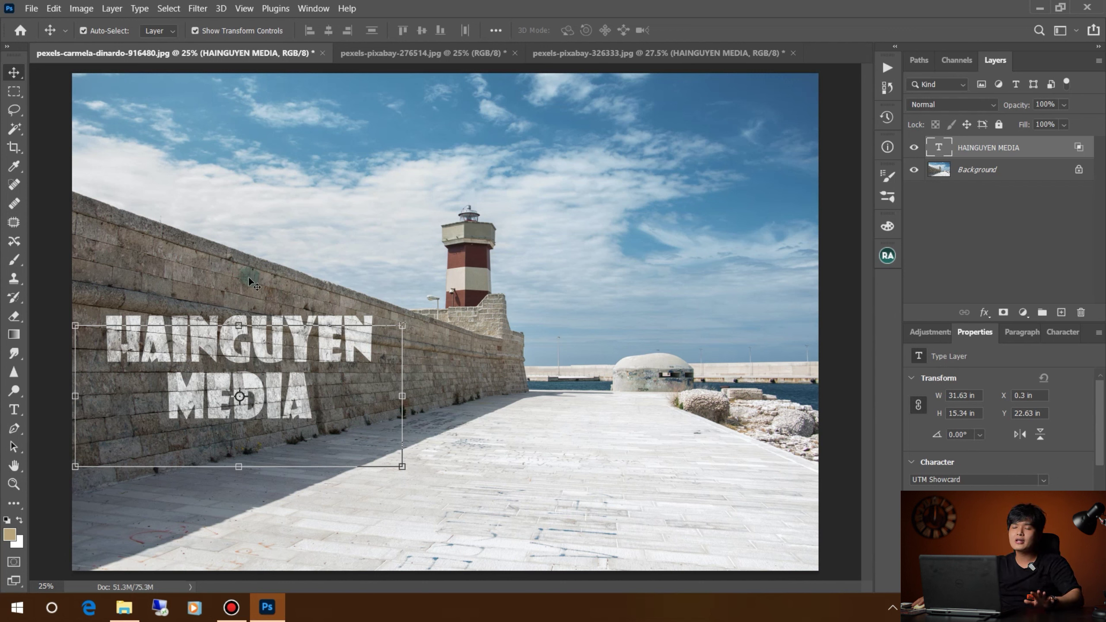
pyautogui.moveTo(313, 327); pyautogui.dragTo(263, 345)
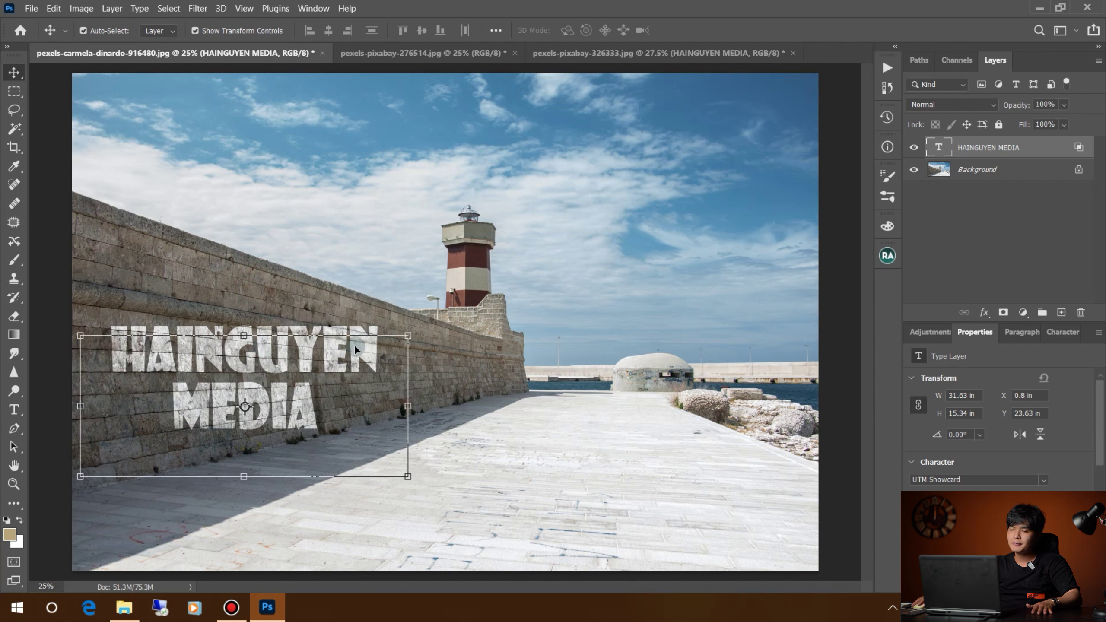
pyautogui.click(551, 263)
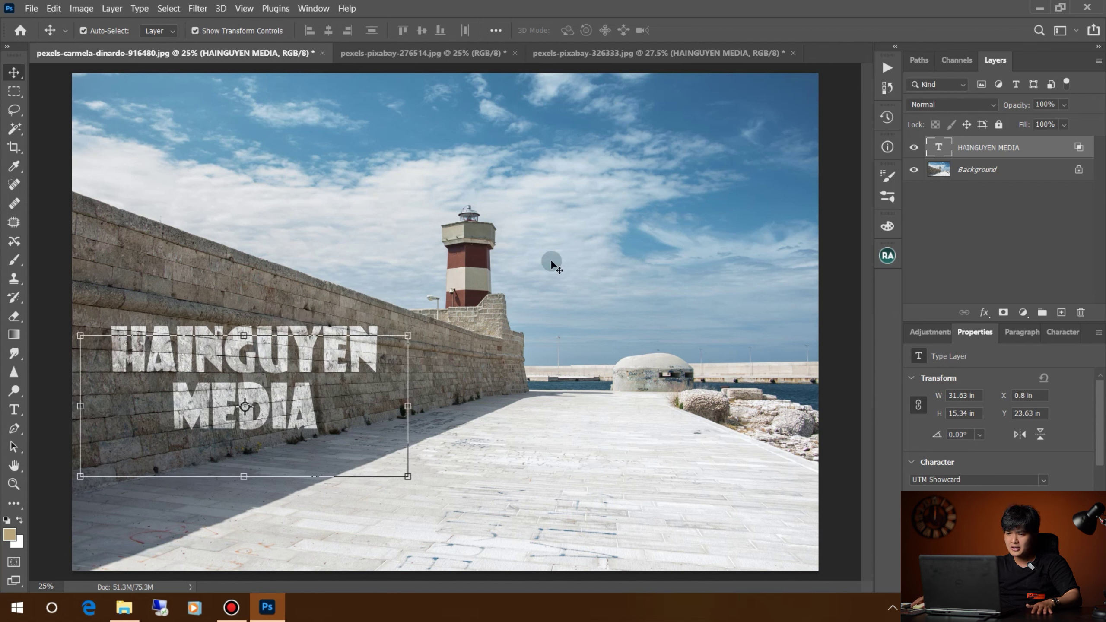
pyautogui.click(250, 358)
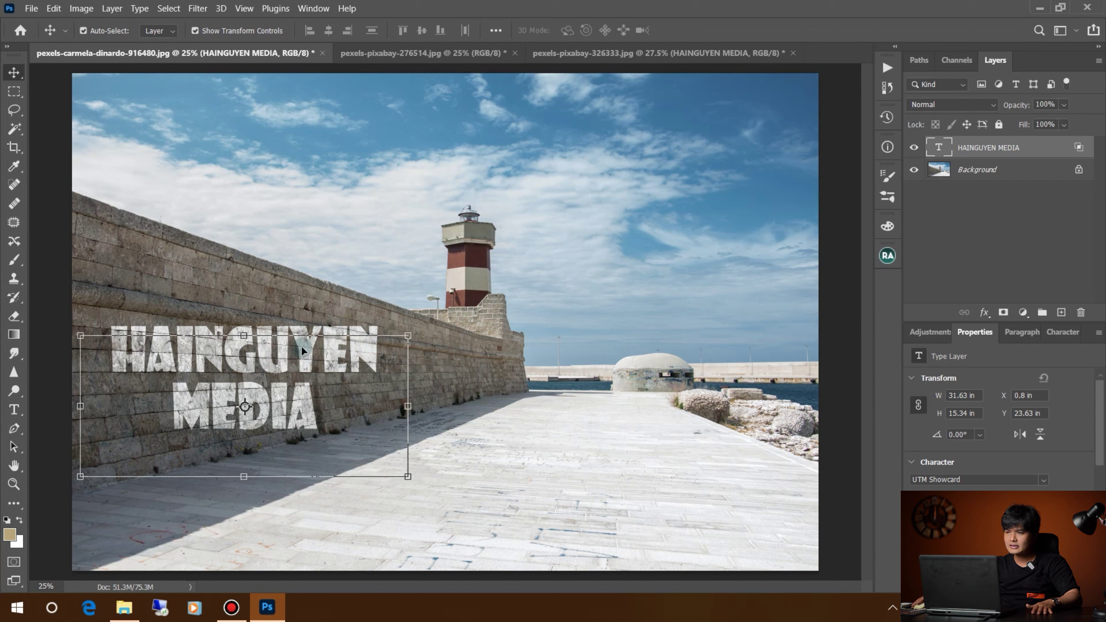
pyautogui.click(1014, 149)
# Convert the lighthouse HAINGUYEN MEDIA layer to a smart object and nudge it slightly up-left
pyautogui.rightClick(1011, 150)
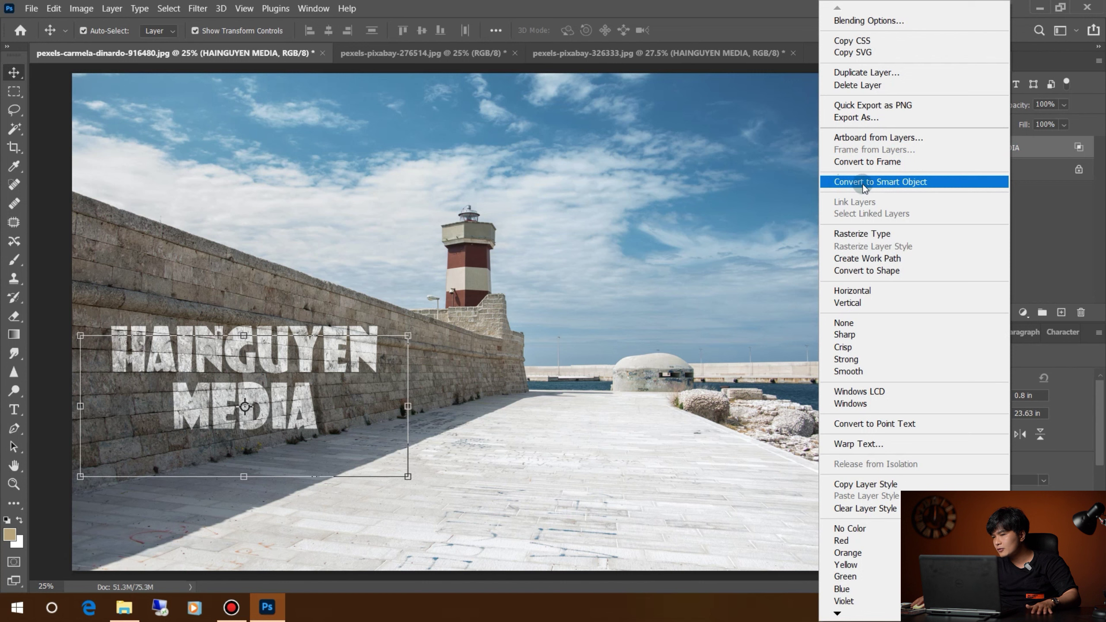
pyautogui.click(908, 185)
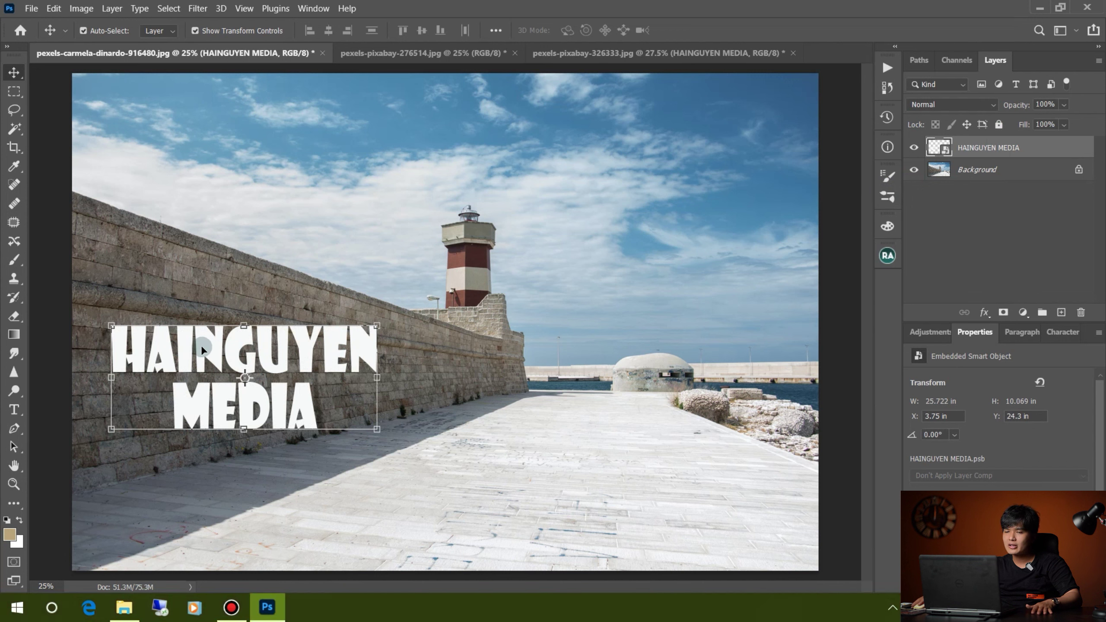
pyautogui.click(267, 357)
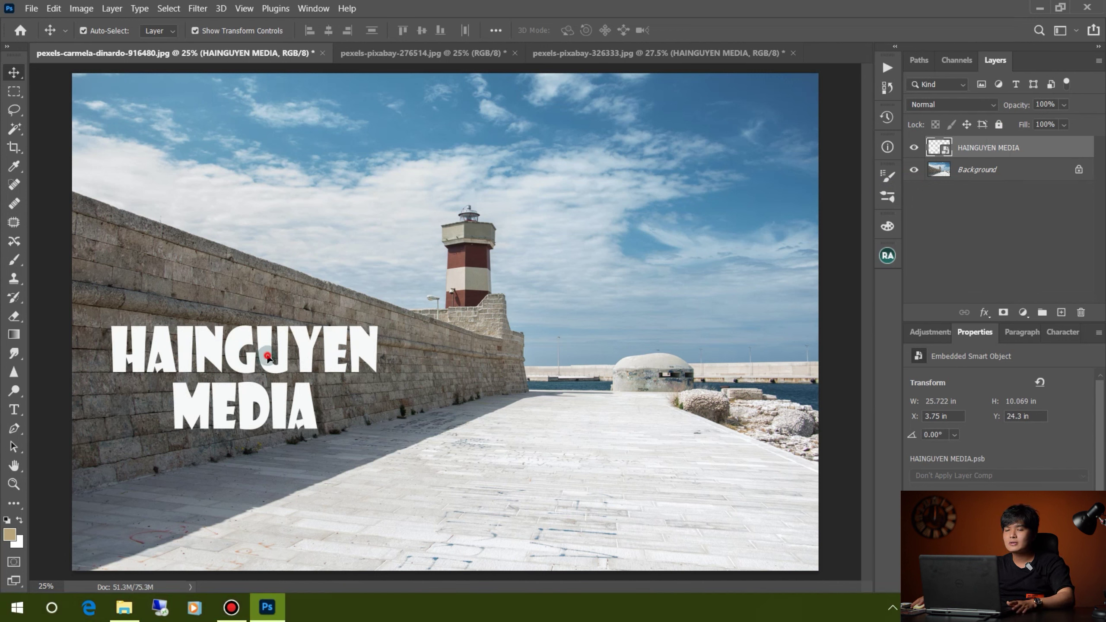
pyautogui.moveTo(267, 357); pyautogui.dragTo(265, 348)
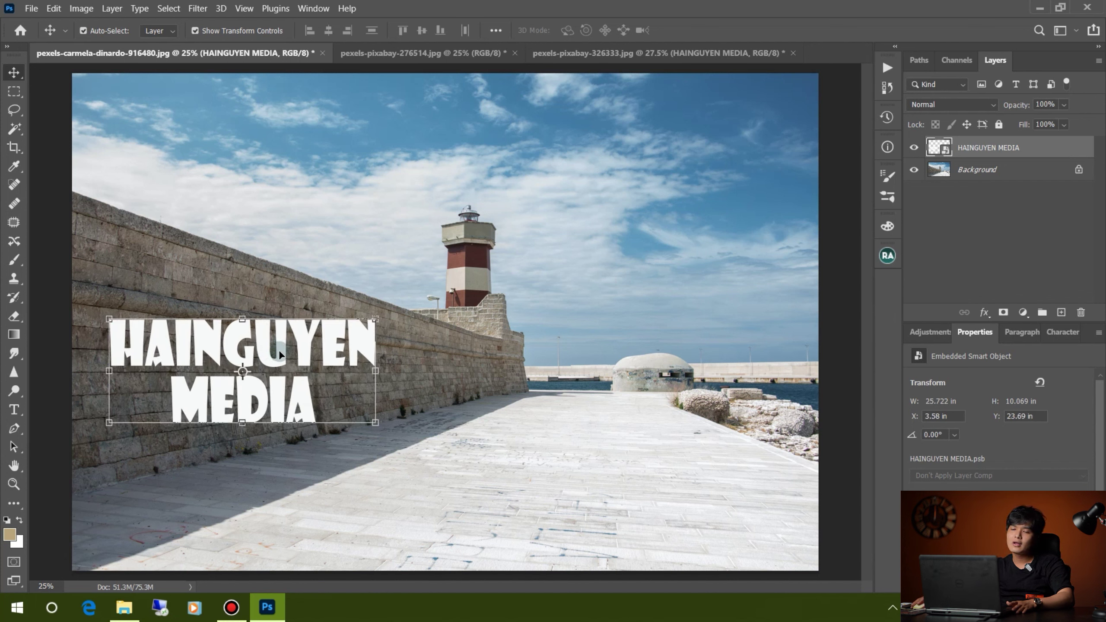
# Nudge the text, distort its corners to the wall's perspective, stretching it about 145% tall
pyautogui.moveTo(263, 349); pyautogui.dragTo(249, 354)
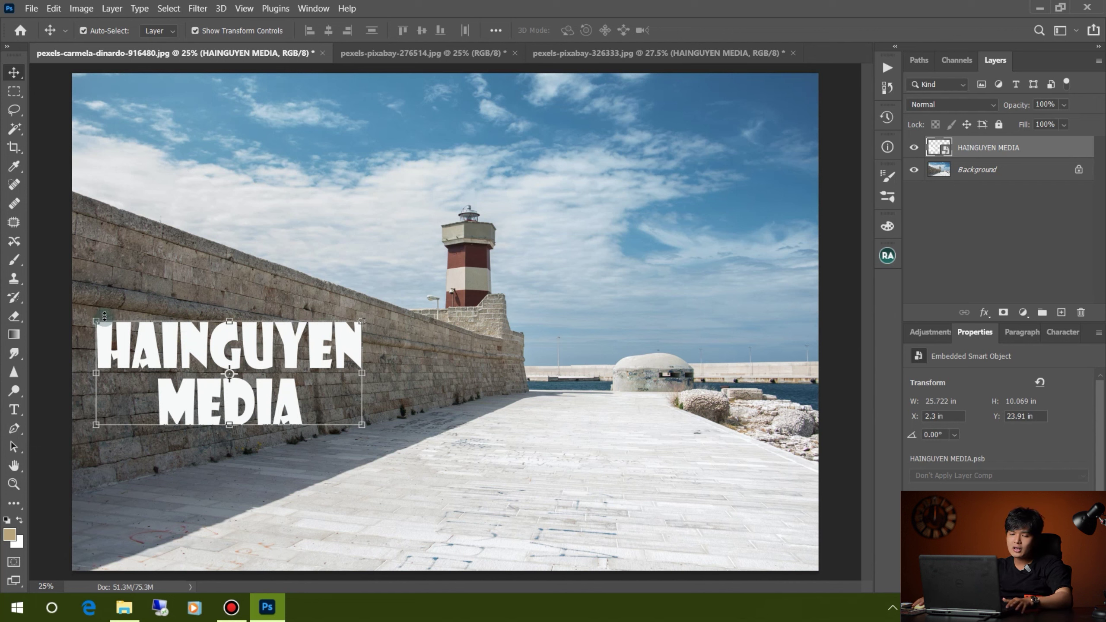
pyautogui.press('ctrl')
pyautogui.moveTo(97, 321); pyautogui.dragTo(101, 307)
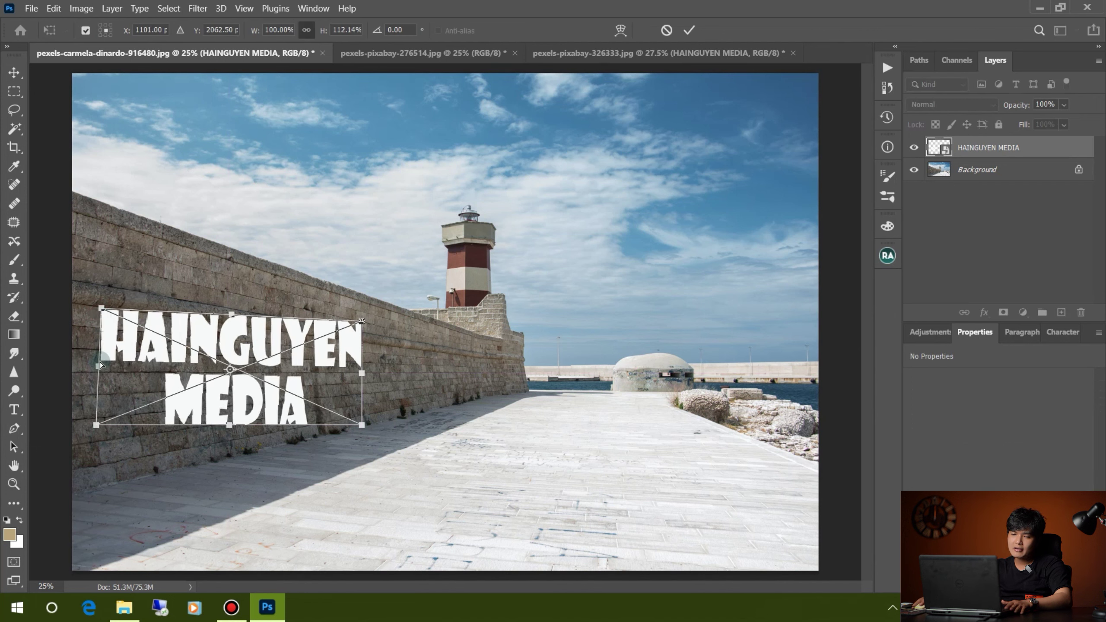
pyautogui.moveTo(96, 427); pyautogui.dragTo(99, 444)
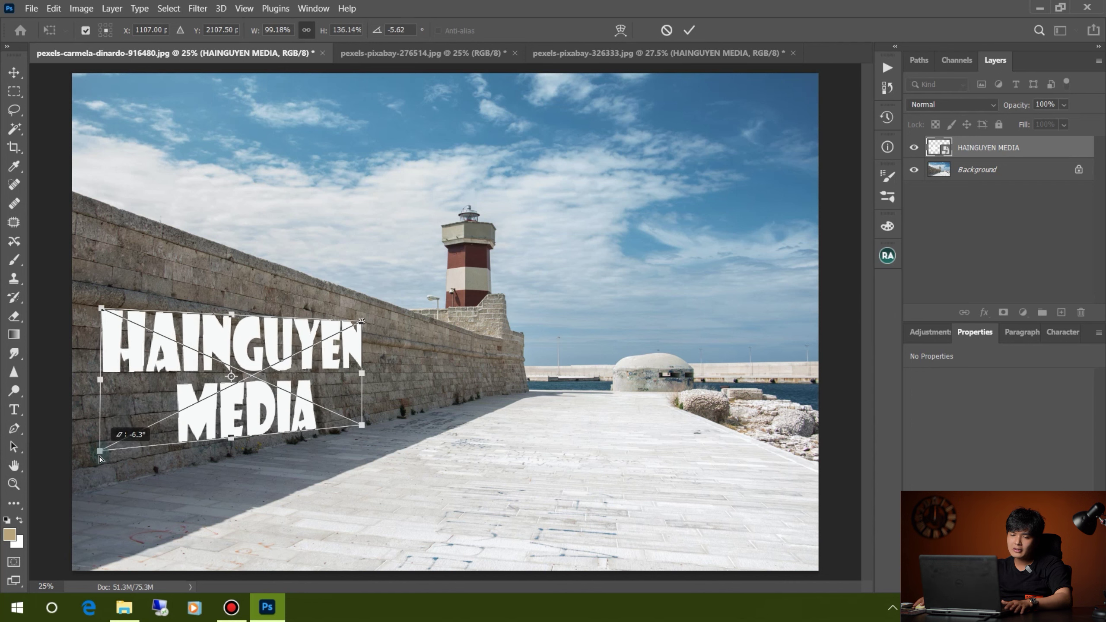
pyautogui.moveTo(99, 445); pyautogui.dragTo(99, 462)
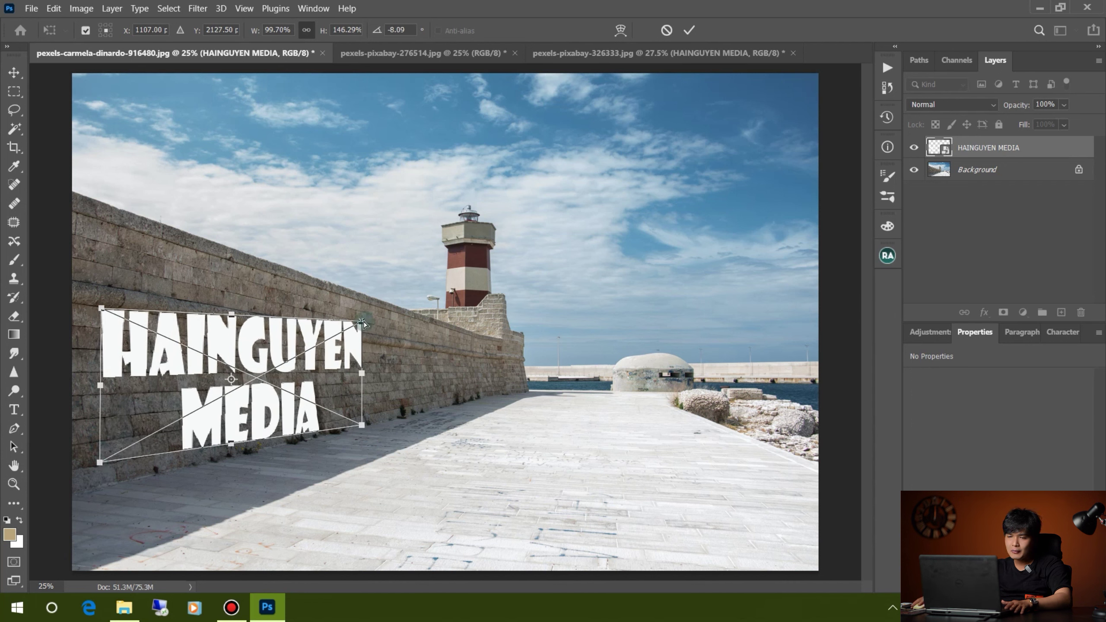
pyautogui.moveTo(363, 322); pyautogui.dragTo(341, 343)
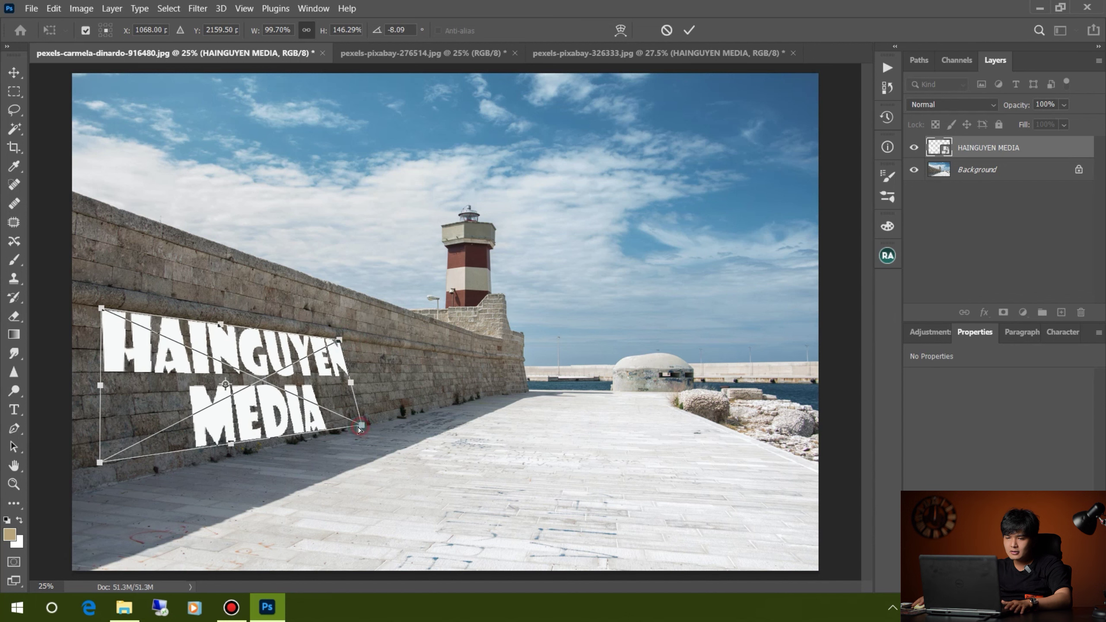
pyautogui.moveTo(360, 428); pyautogui.dragTo(338, 423)
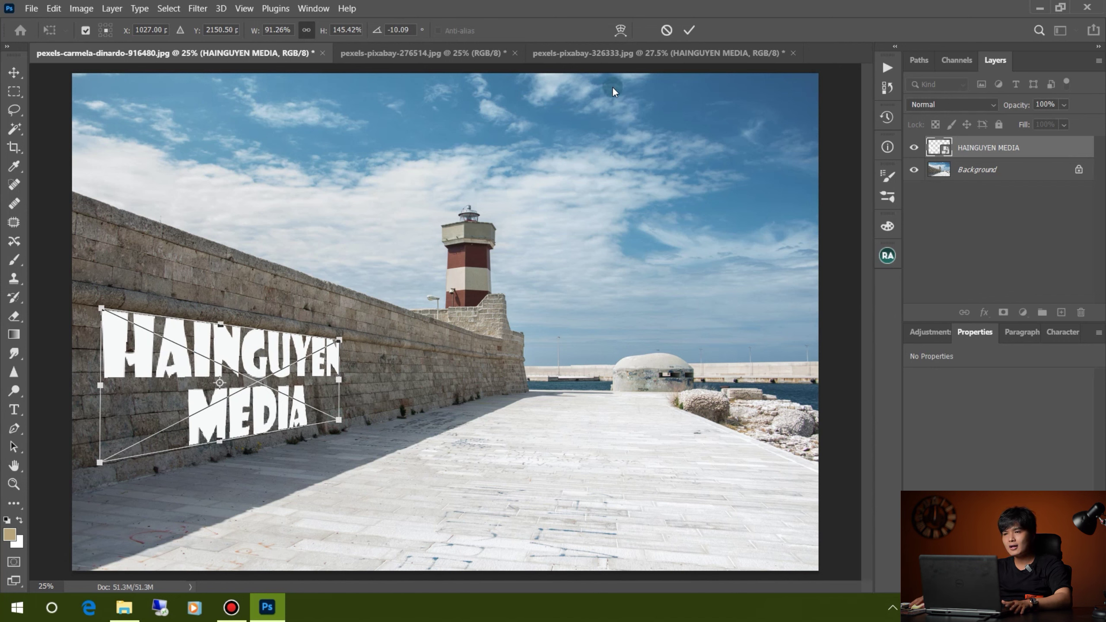
pyautogui.click(688, 30)
pyautogui.click(426, 239)
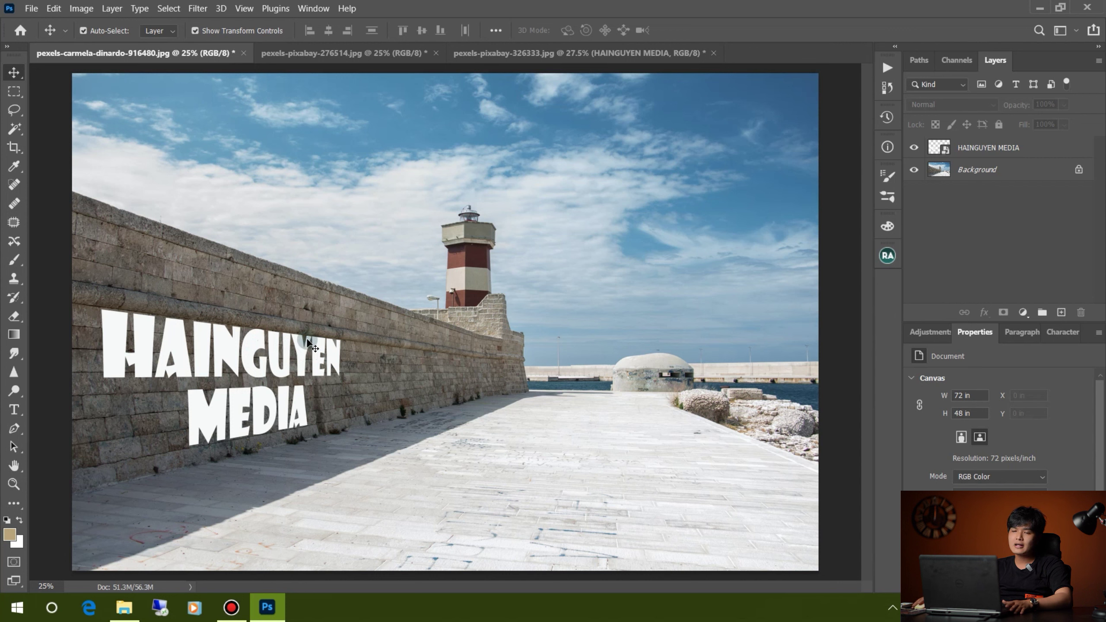
pyautogui.click(980, 149)
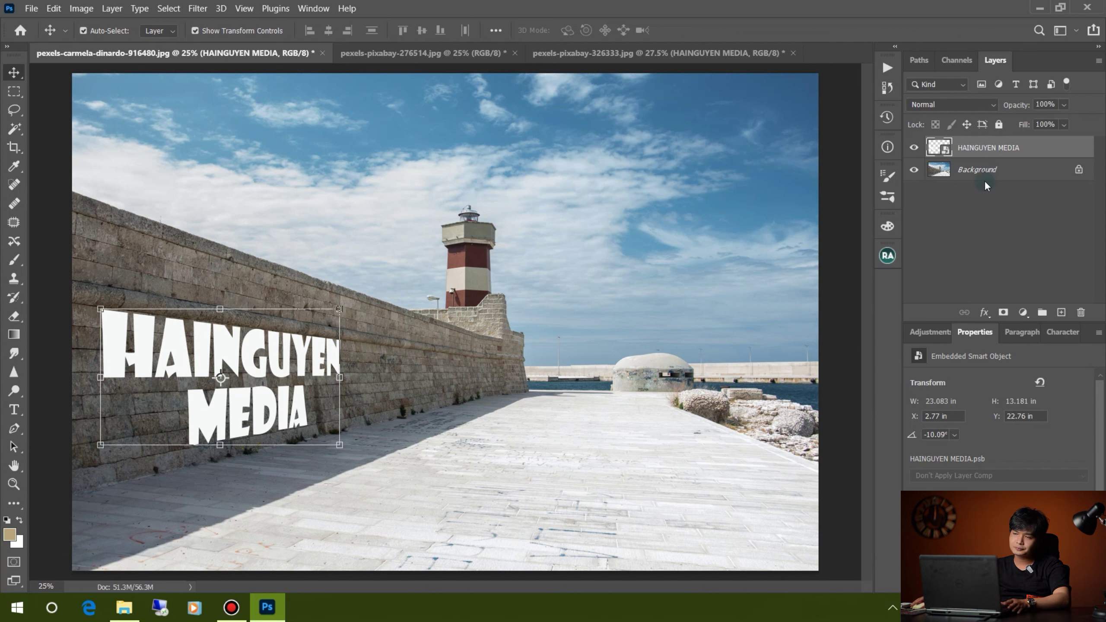
# Set Underlying Layer Blend If to split 24/128 and 96/169, with Fill Opacity 60%
pyautogui.doubleClick(1042, 150)
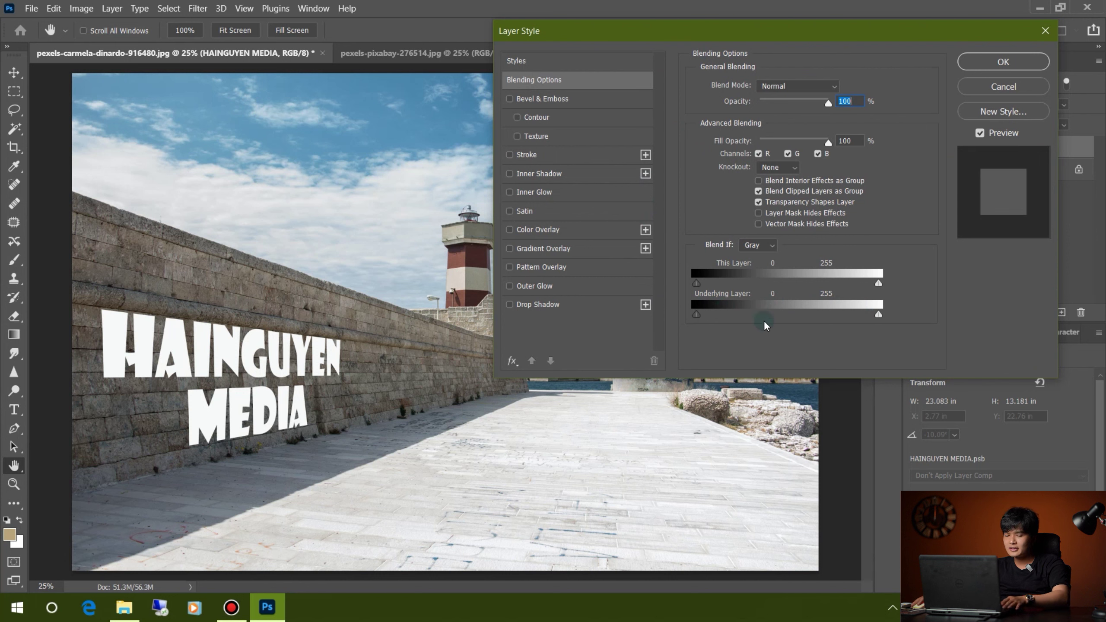
pyautogui.press('alt')
pyautogui.moveTo(698, 317); pyautogui.dragTo(789, 314)
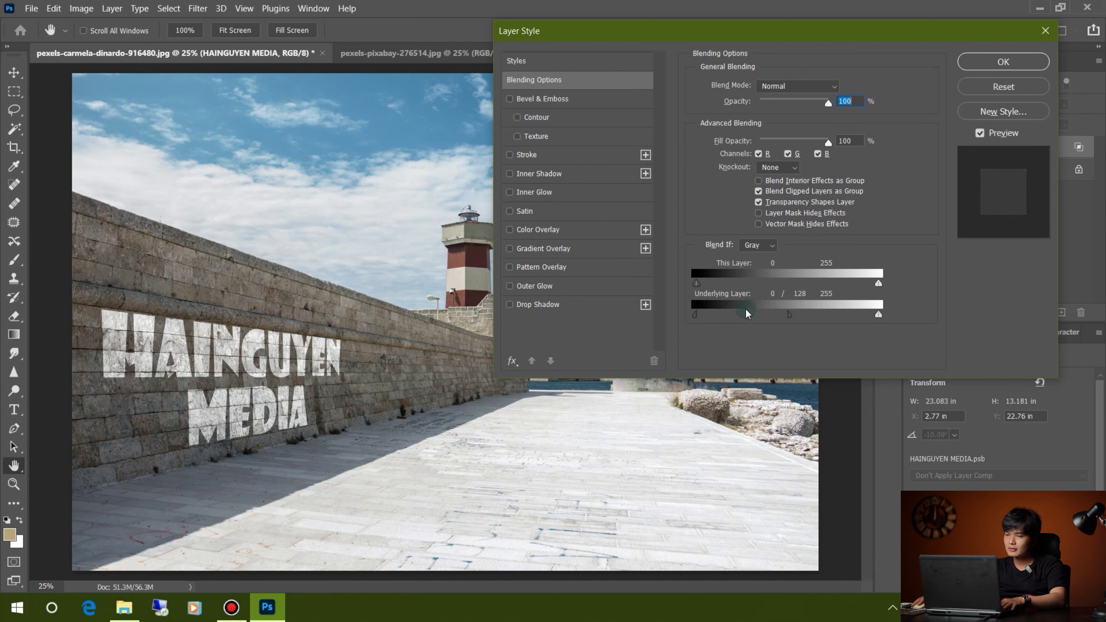
pyautogui.moveTo(709, 314); pyautogui.dragTo(721, 315)
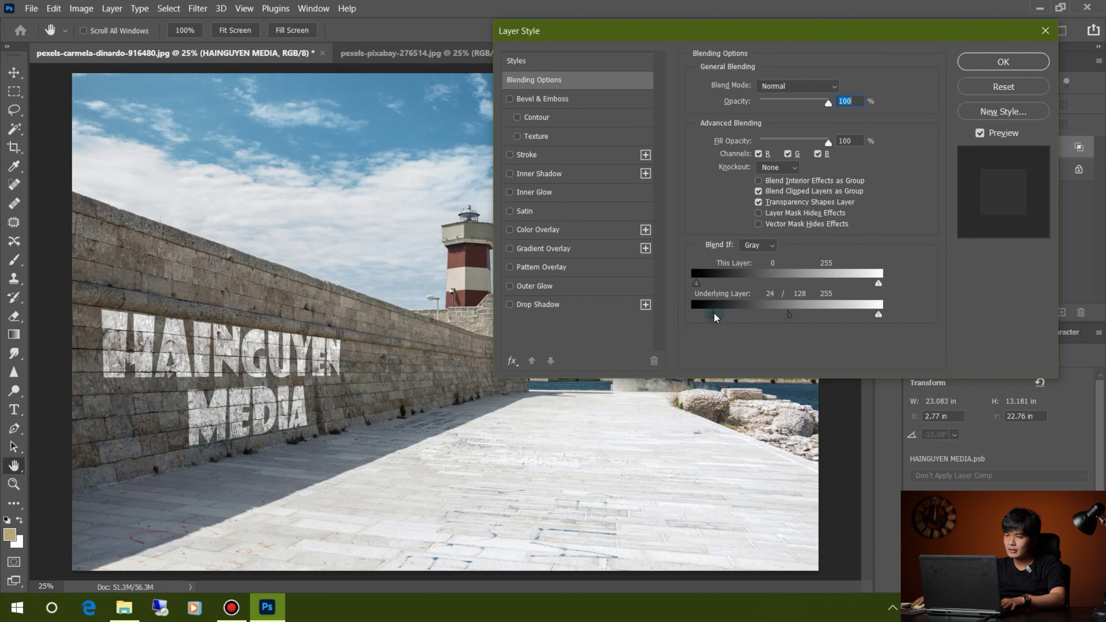
pyautogui.moveTo(878, 314); pyautogui.dragTo(762, 322)
pyautogui.moveTo(880, 318); pyautogui.dragTo(810, 323)
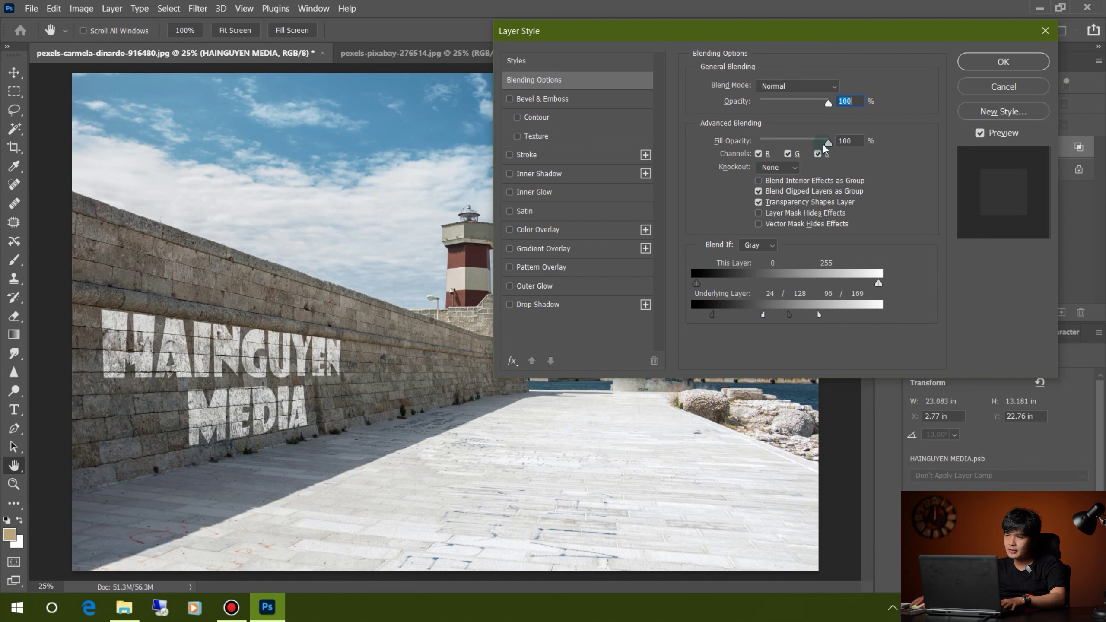
pyautogui.moveTo(827, 143); pyautogui.dragTo(797, 143)
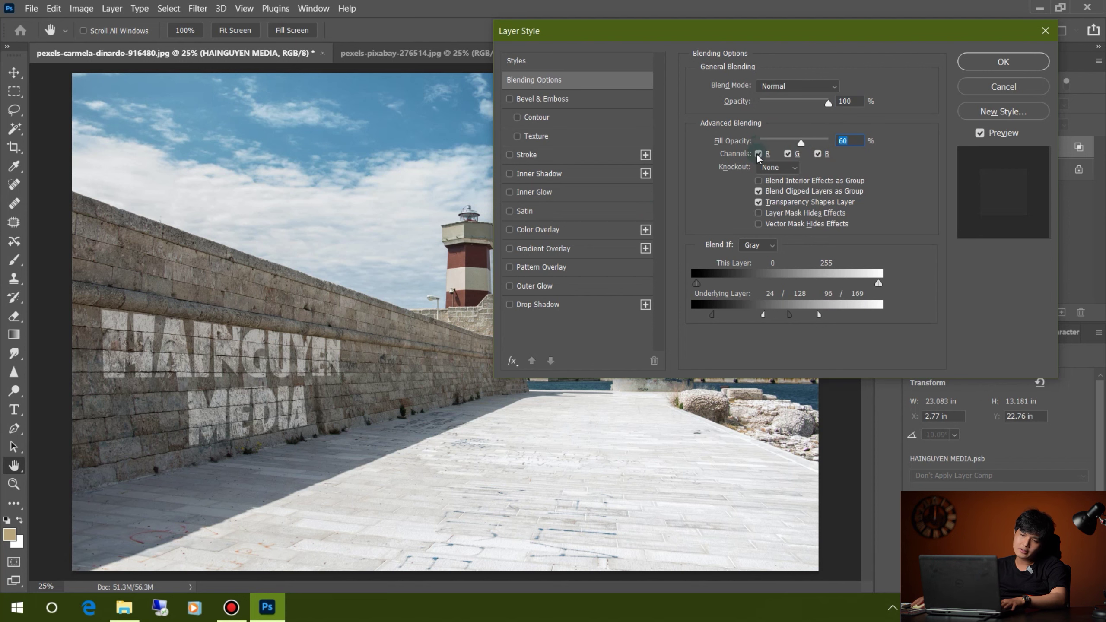
pyautogui.click(1003, 61)
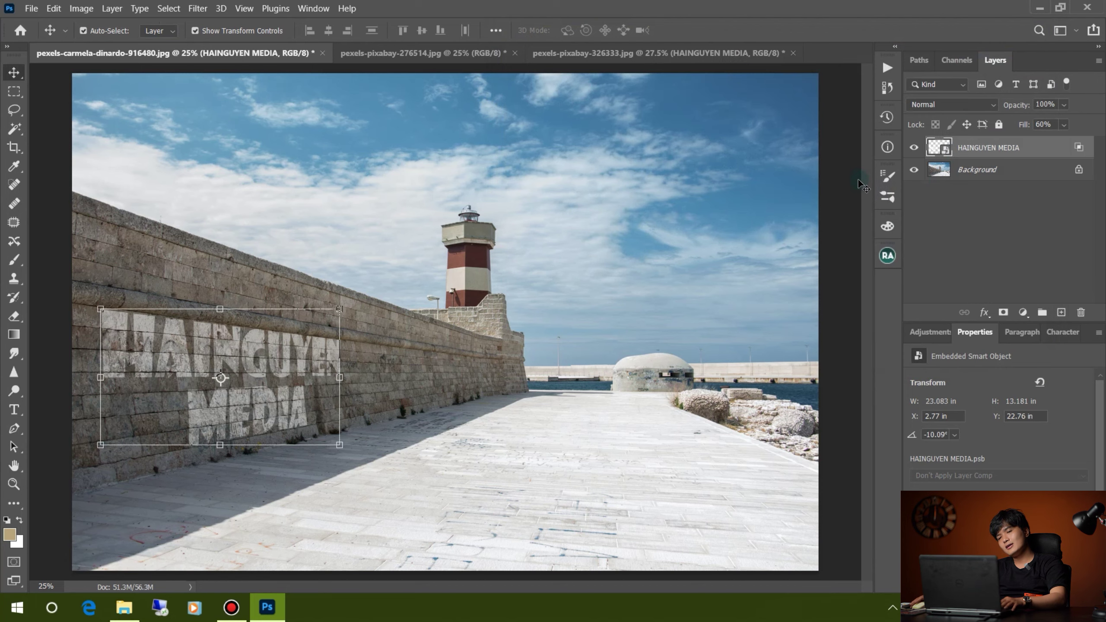
pyautogui.click(13, 484)
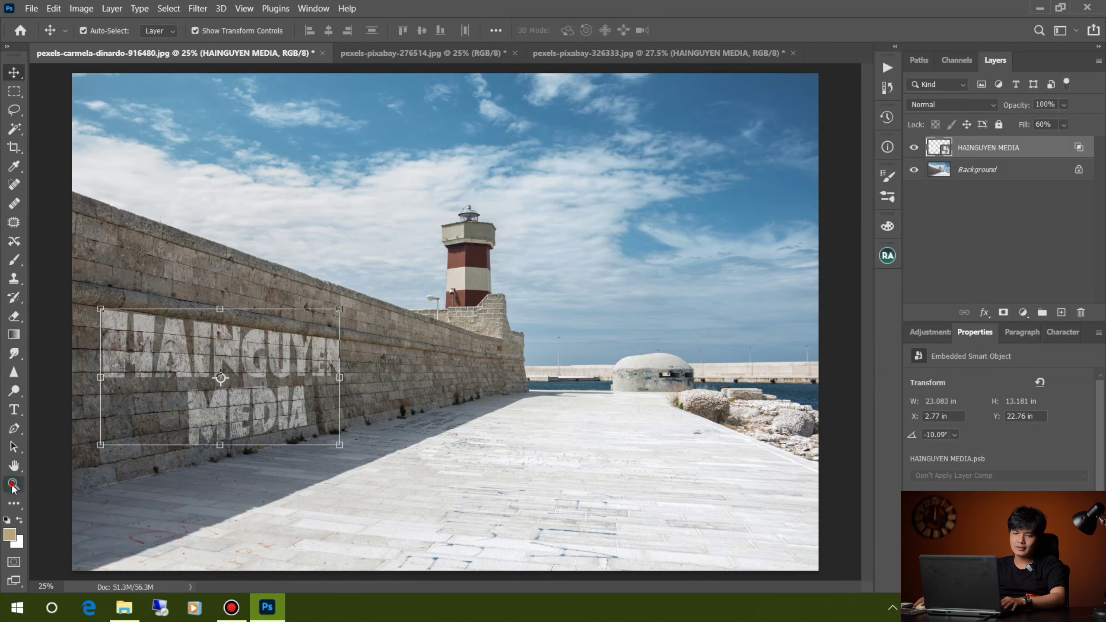
pyautogui.moveTo(273, 357)
pyautogui.mouseDown()
pyautogui.moveTo(282, 393)
pyautogui.moveTo(250, 384)
pyautogui.mouseUp()
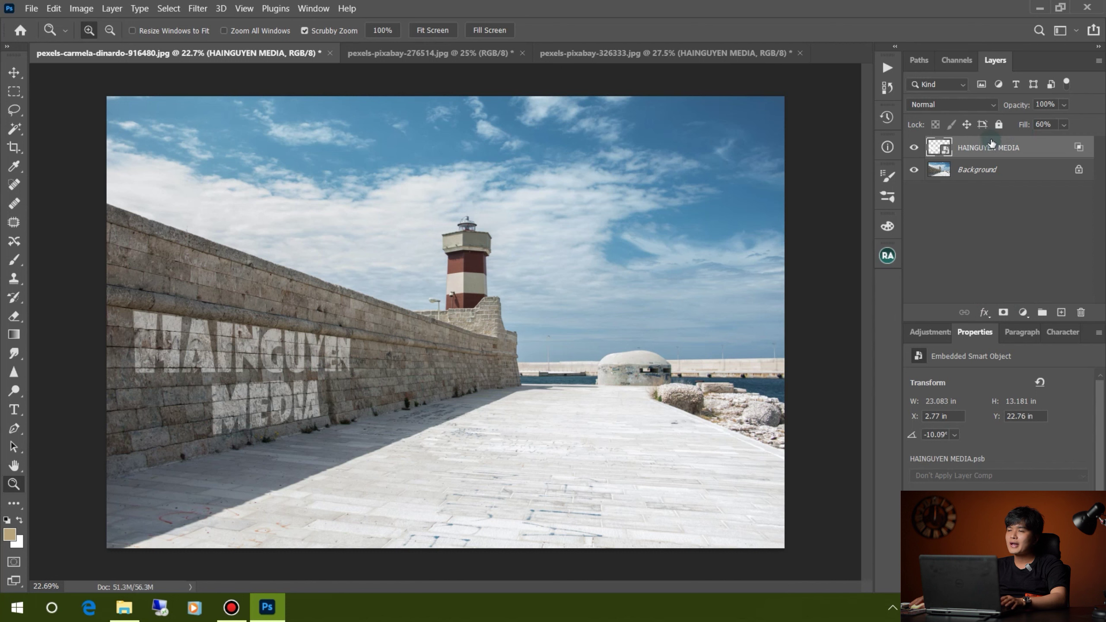
pyautogui.click(1064, 104)
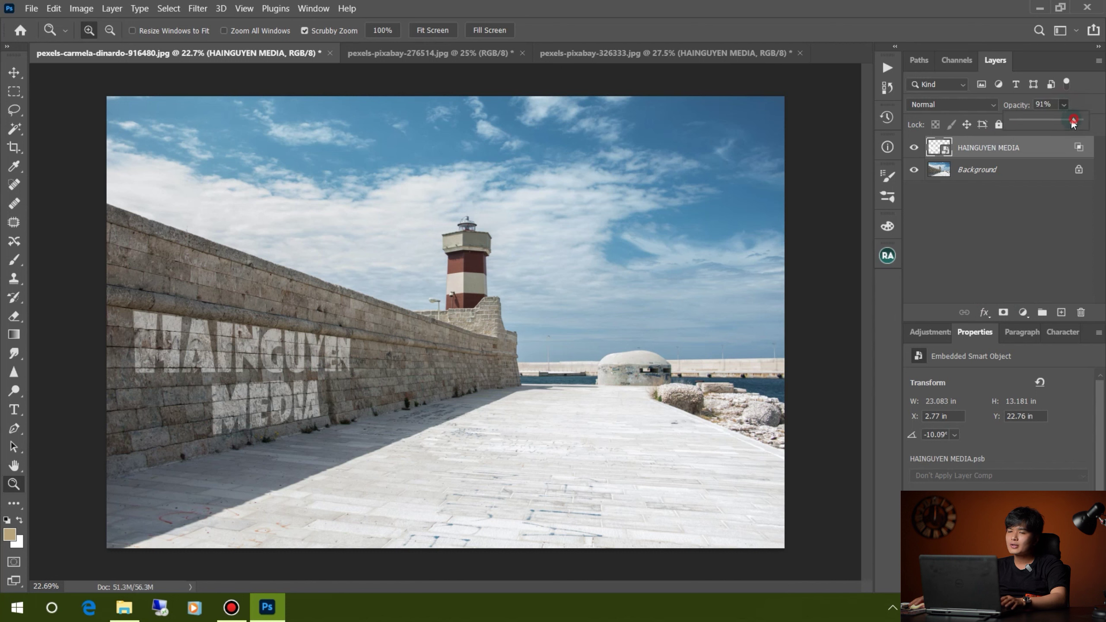
pyautogui.moveTo(1017, 122); pyautogui.dragTo(1046, 122)
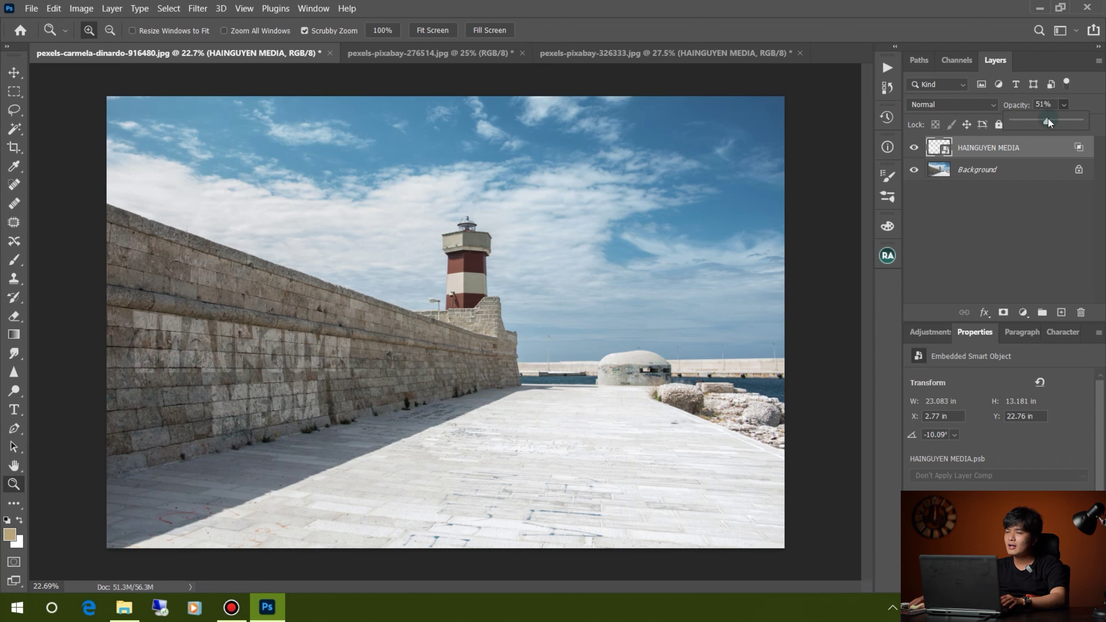
pyautogui.moveTo(1047, 121); pyautogui.dragTo(1084, 121)
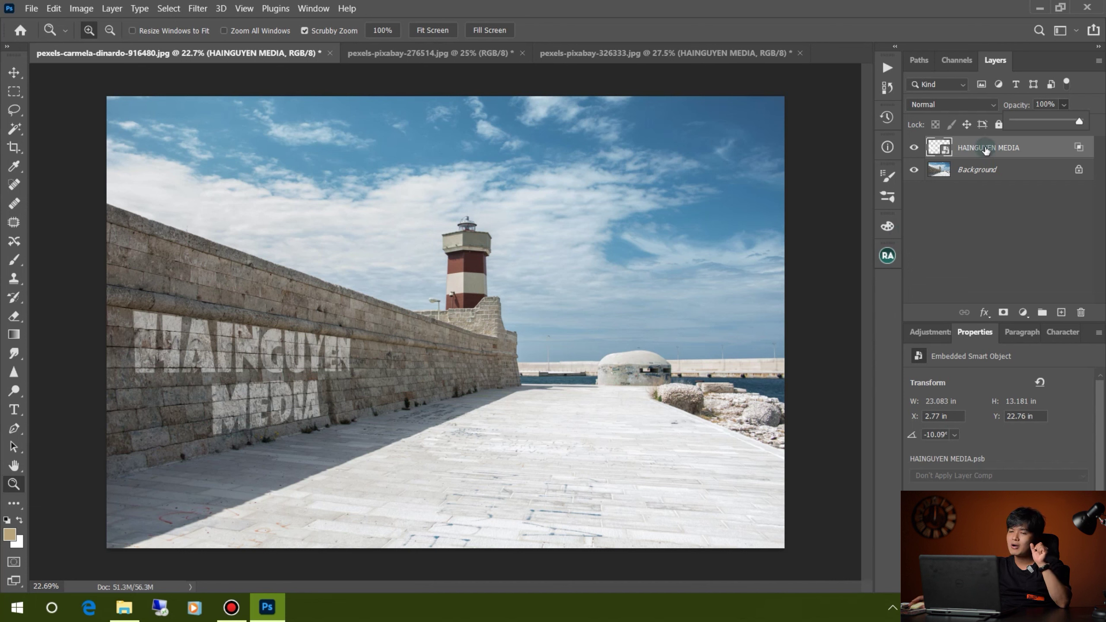
# Apply Rasterize Layer to the HAINGUYEN MEDIA smart-object layer
pyautogui.click(1011, 147)
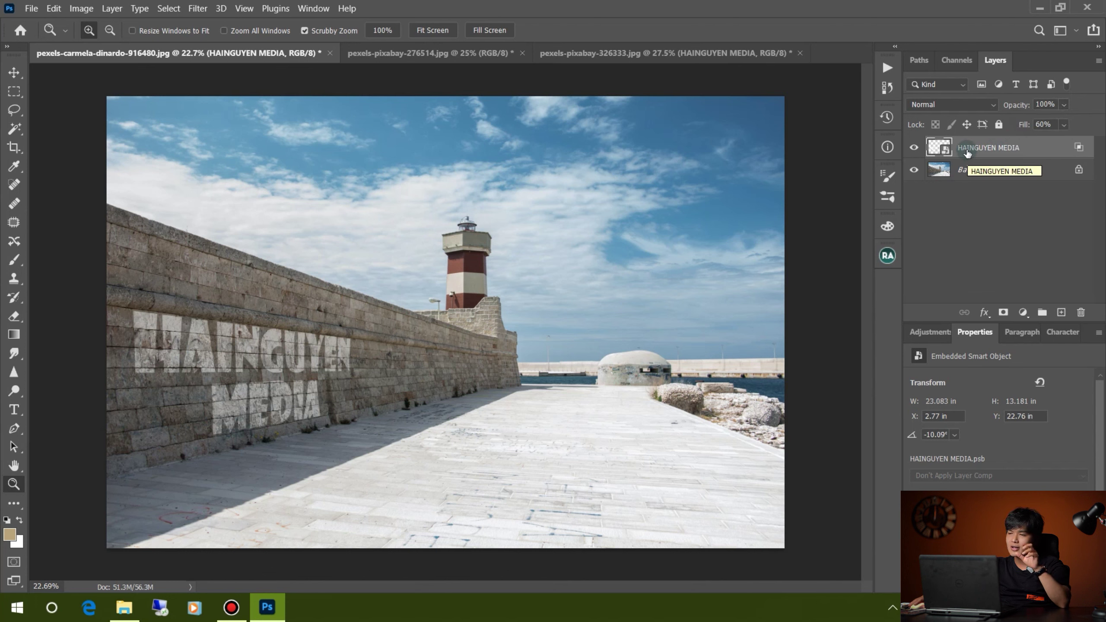
pyautogui.rightClick(976, 150)
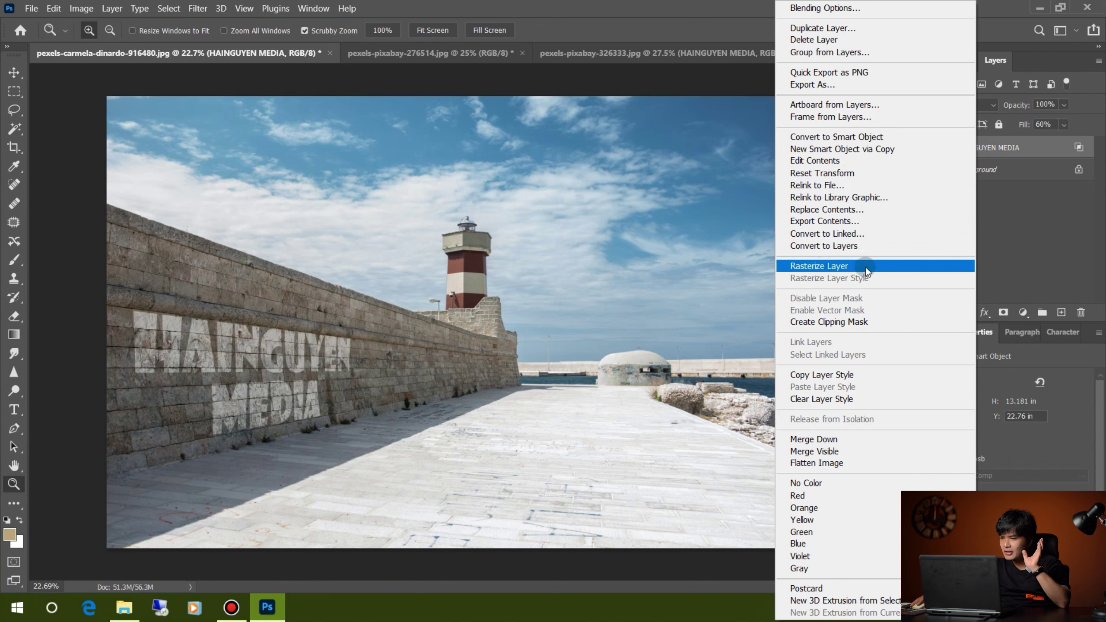
pyautogui.click(840, 267)
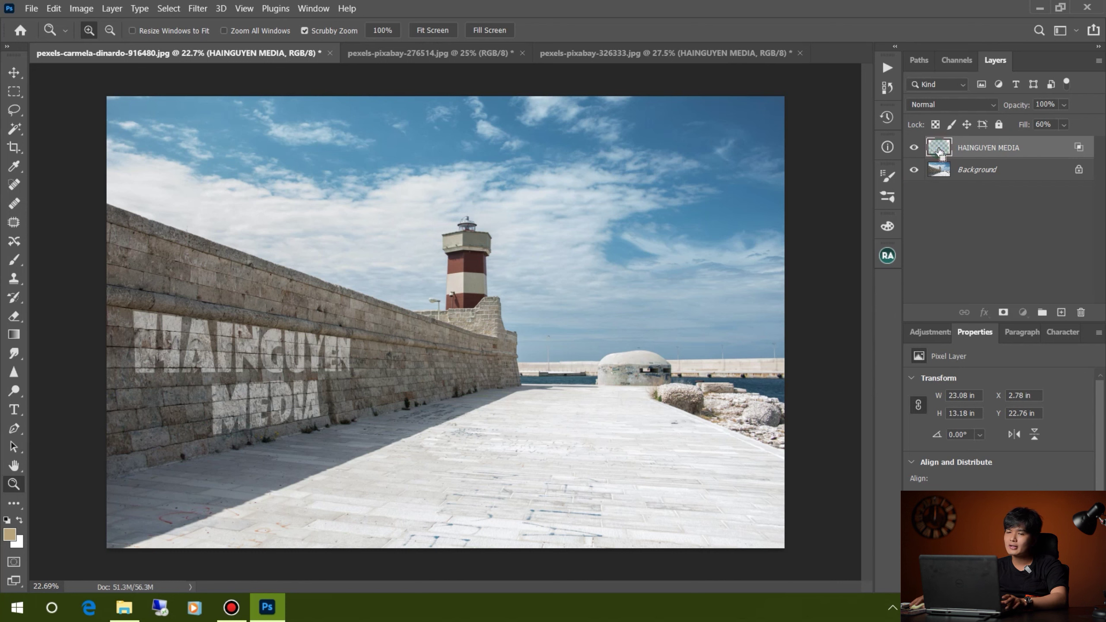
# Select the letter shapes and ready the Paint Bucket with a bright orange foreground colour
pyautogui.keyDown('ctrl'); pyautogui.click(938, 150); pyautogui.keyUp('ctrl')
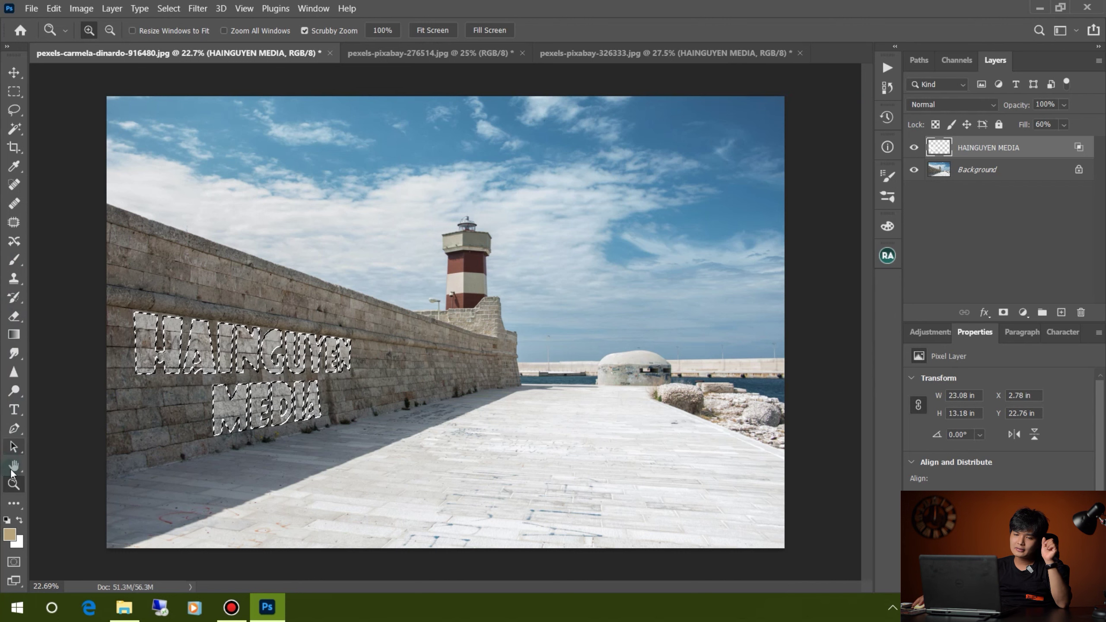
pyautogui.press('g')
pyautogui.rightClick(14, 504)
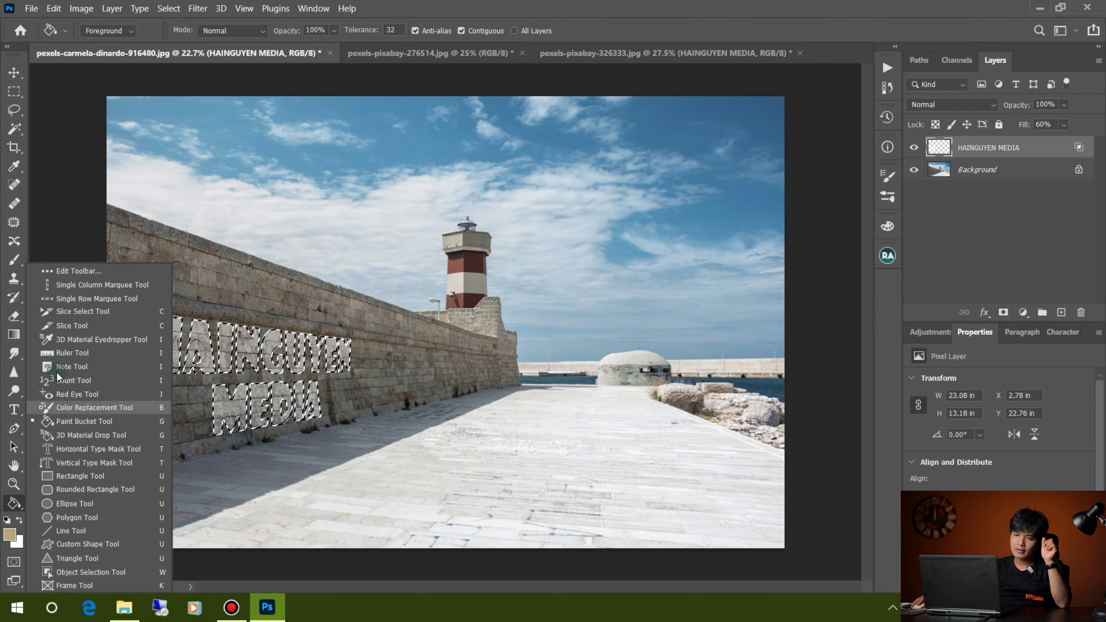
pyautogui.click(82, 416)
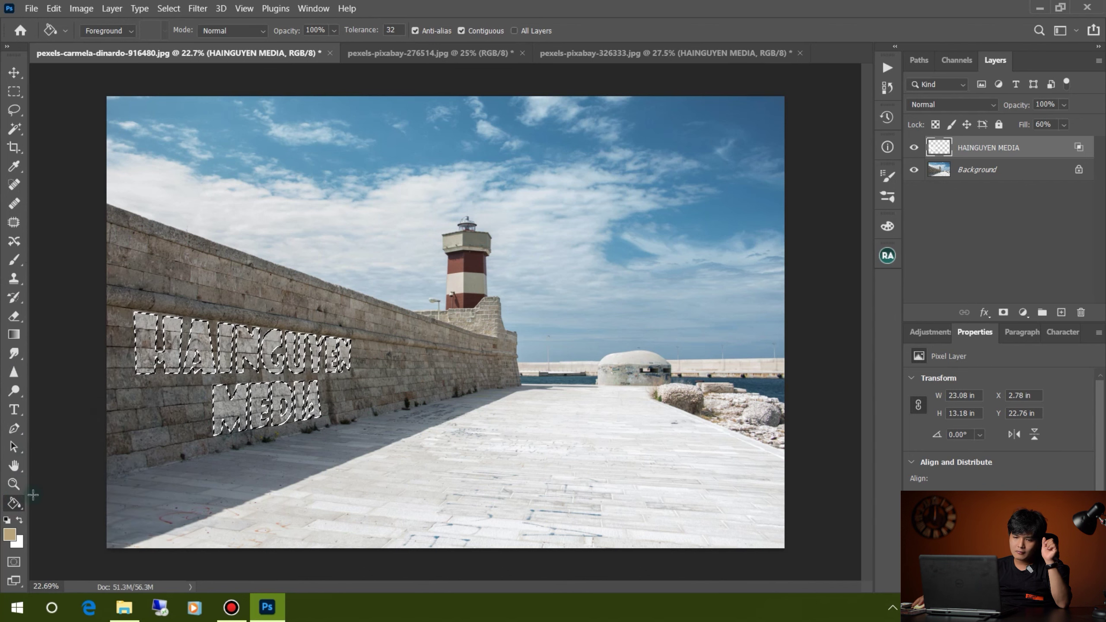
pyautogui.click(9, 534)
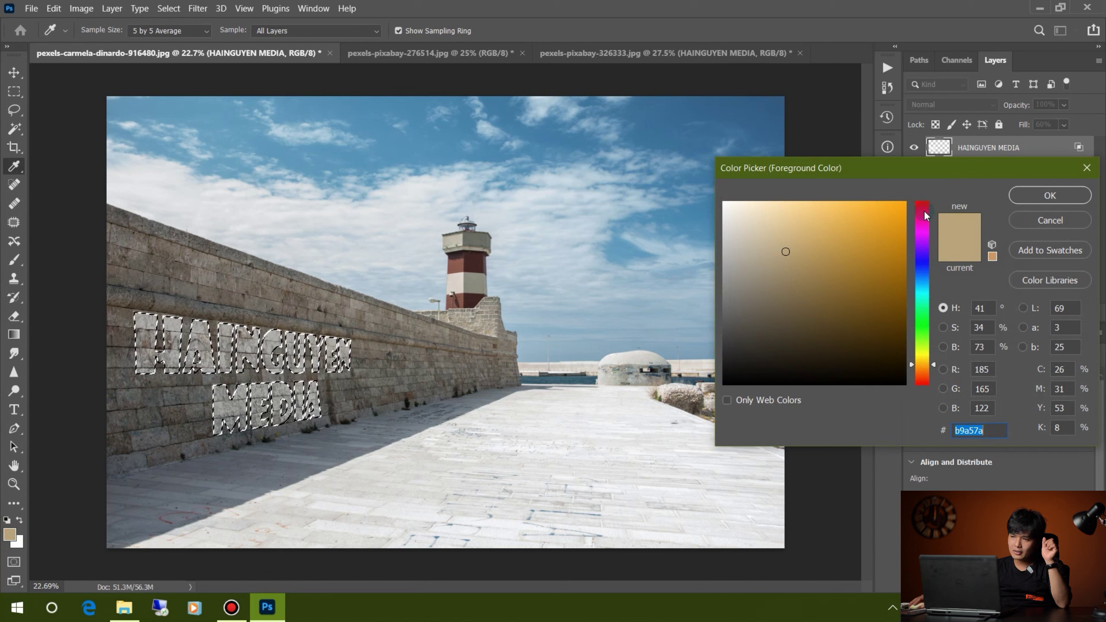
pyautogui.click(902, 203)
pyautogui.click(1049, 195)
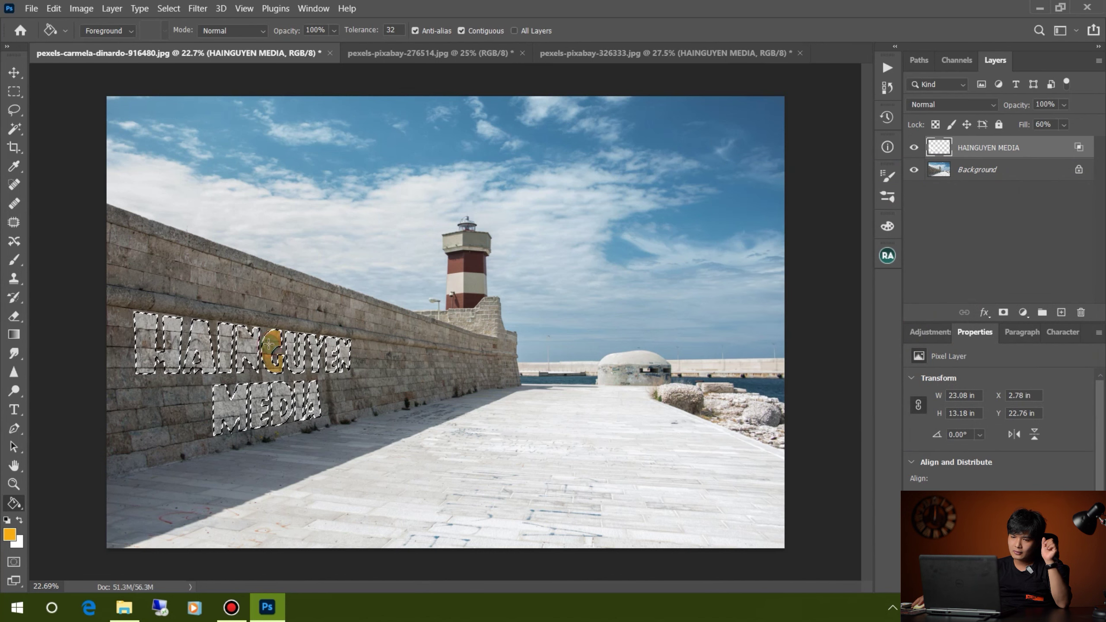
# Fill the N, H, A and M letters with orange, then deselect
pyautogui.click(242, 345)
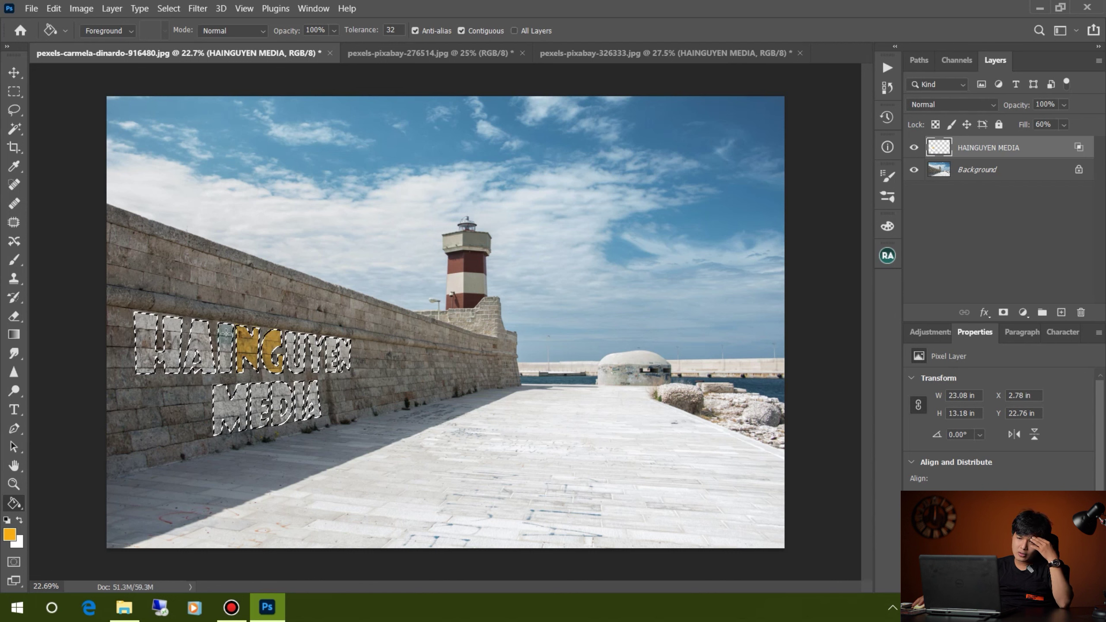
pyautogui.click(205, 348)
pyautogui.click(146, 344)
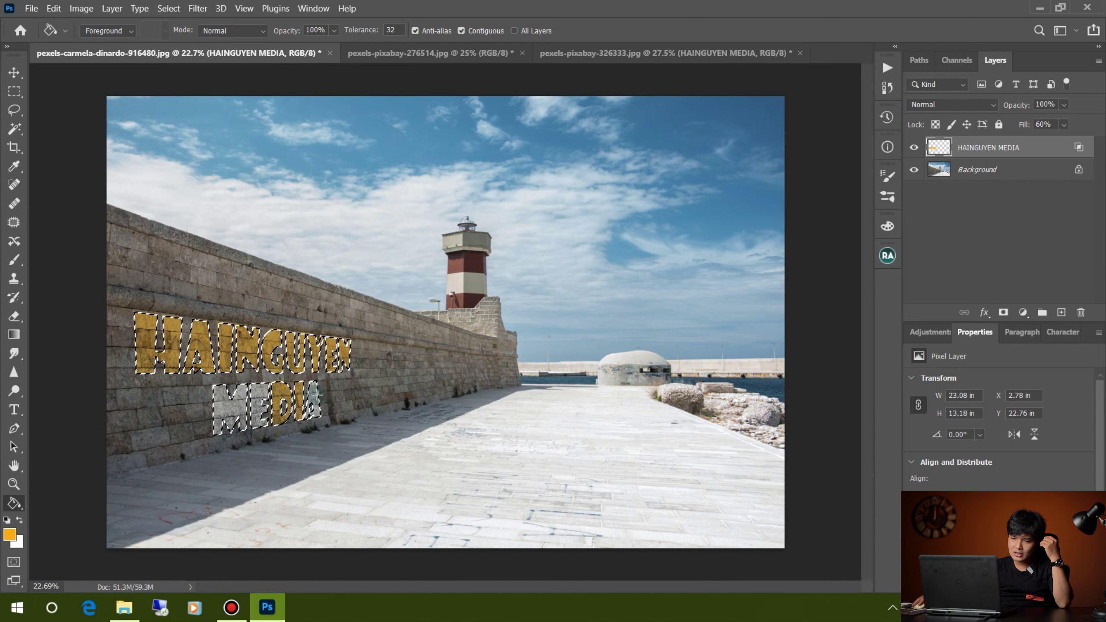
pyautogui.click(234, 403)
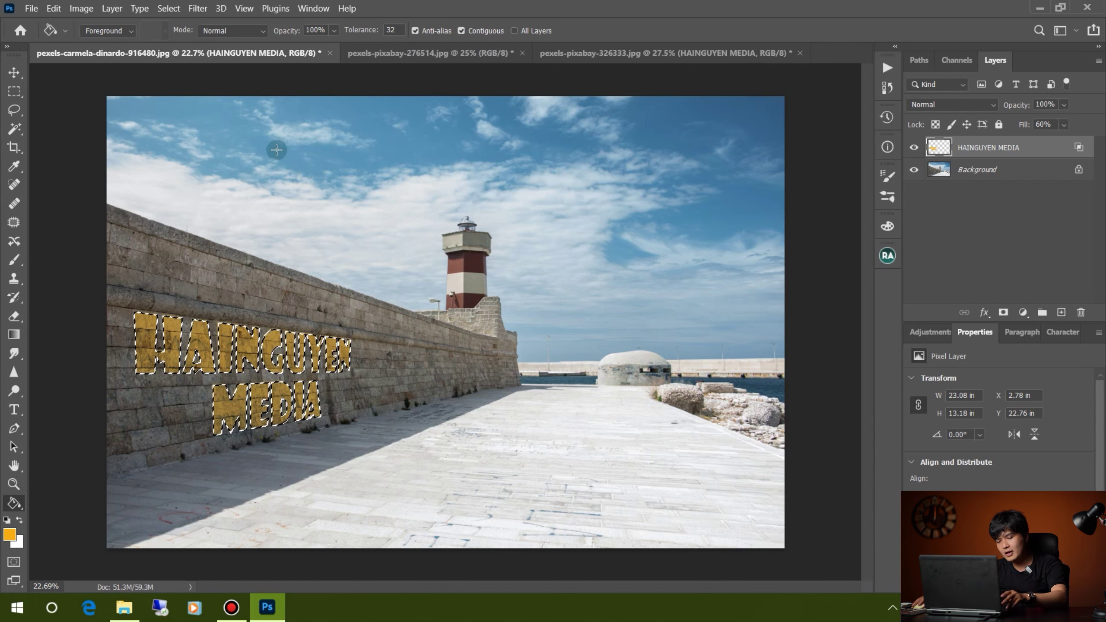
pyautogui.hotkey('ctrl', 'd')
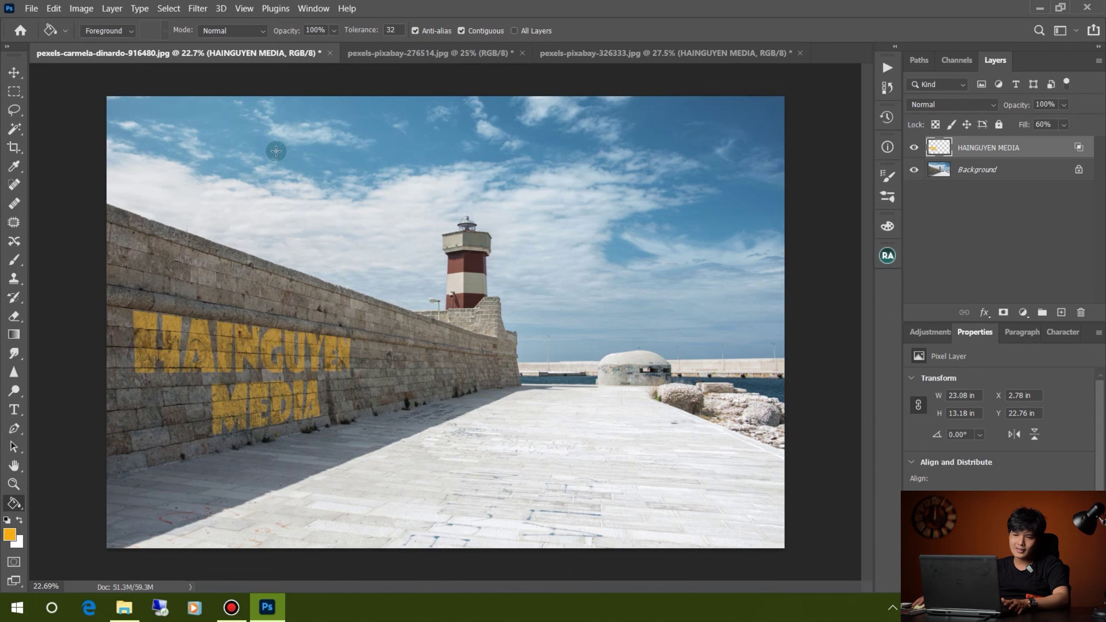
pyautogui.click(13, 483)
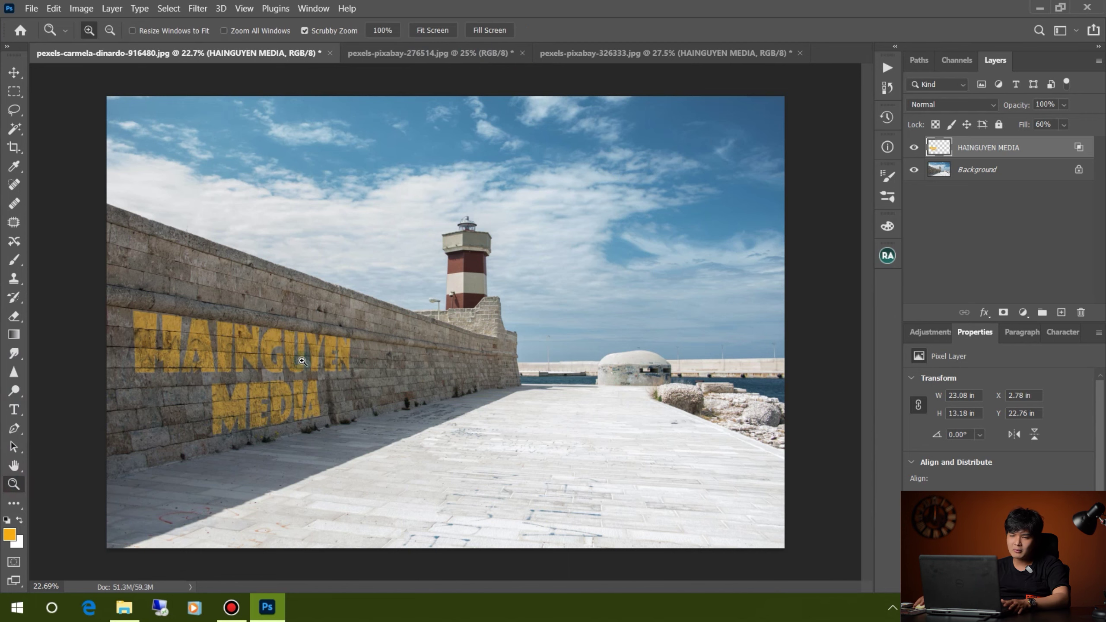
pyautogui.moveTo(301, 361); pyautogui.dragTo(261, 361)
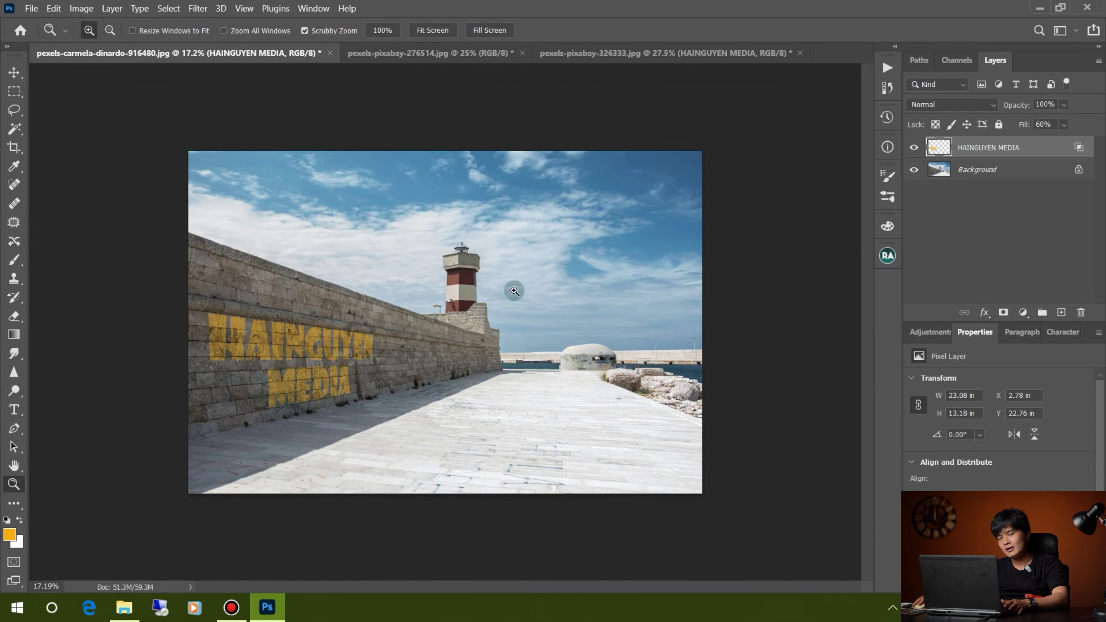